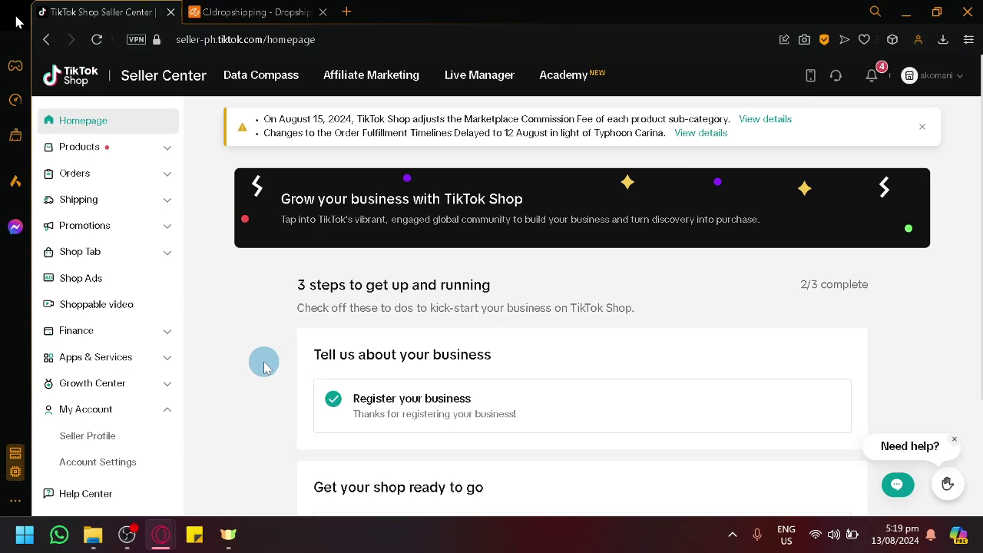
# Glance through CJdropshipping's trending products, then return to the TikTok Shop Seller Center homepage.
pyautogui.click(261, 9)
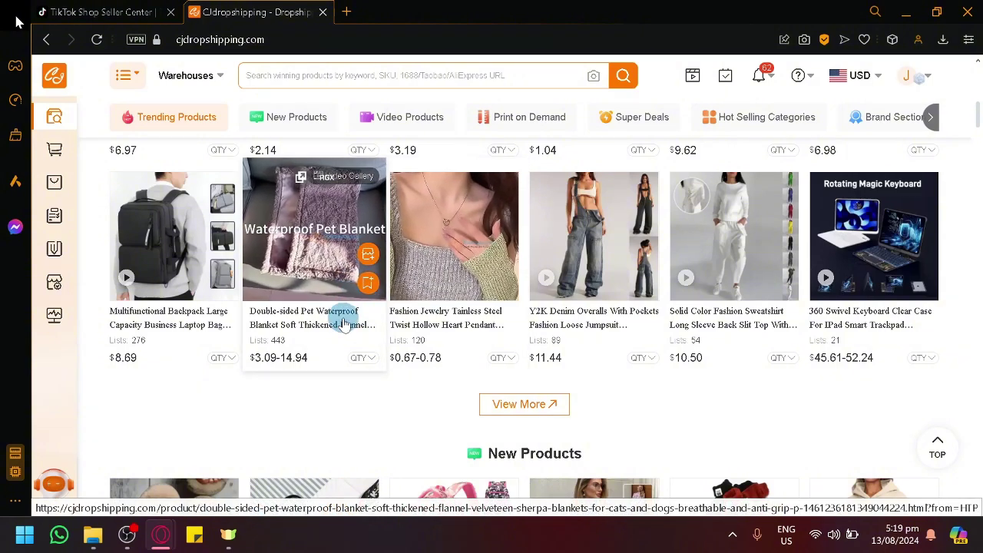
pyautogui.scroll(-1, 422, 449)
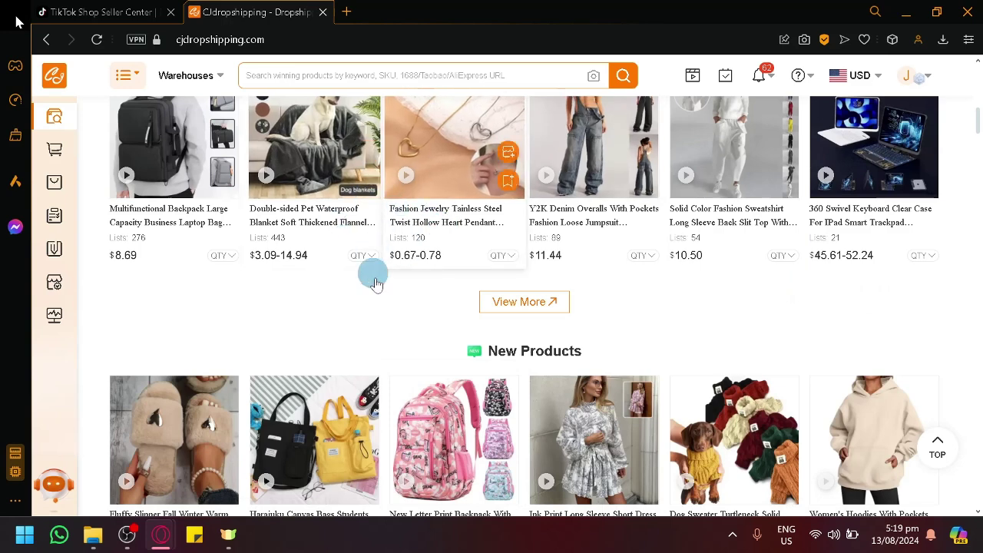
pyautogui.click(113, 10)
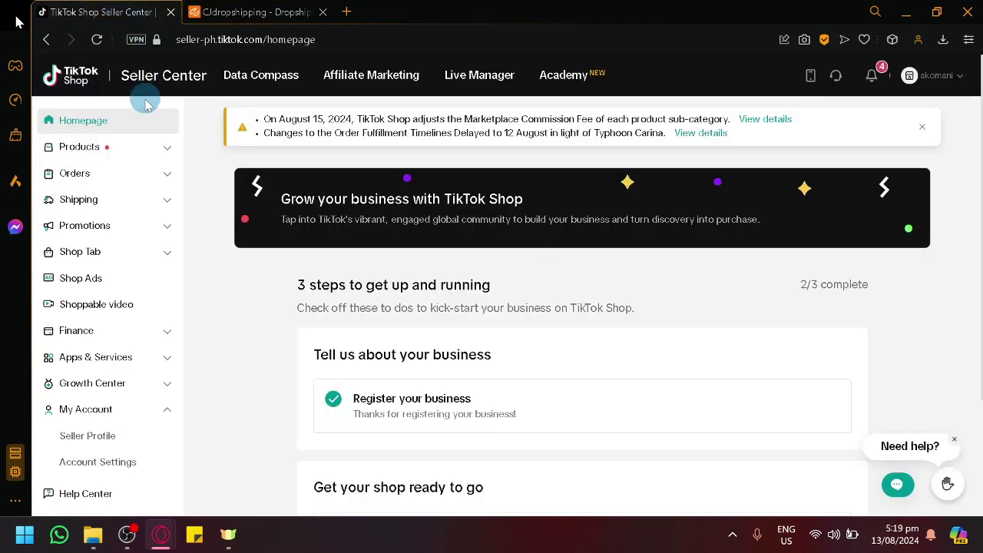
# Open Manage Products under Products, confirm it lists 0 products, then go back to CJdropshipping.
pyautogui.click(122, 158)
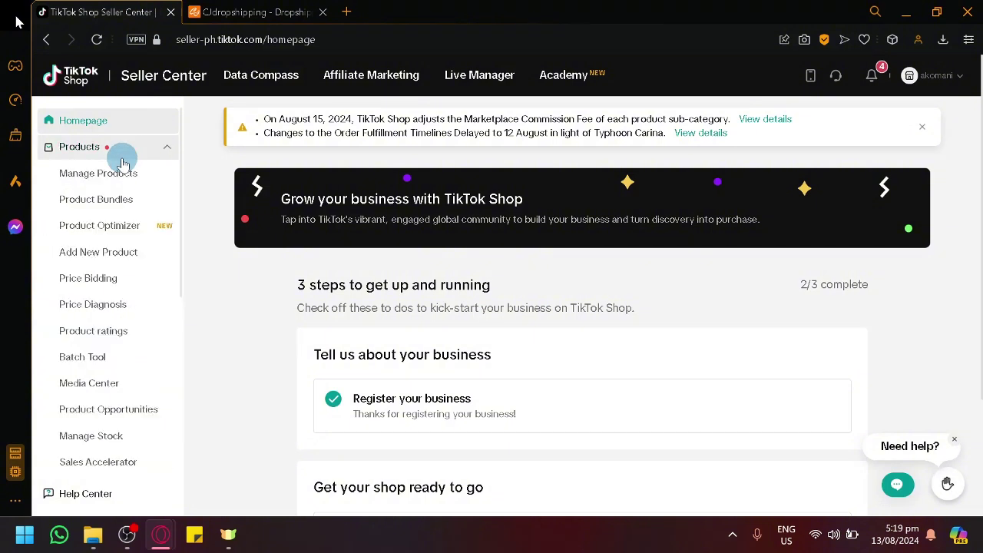
pyautogui.click(129, 182)
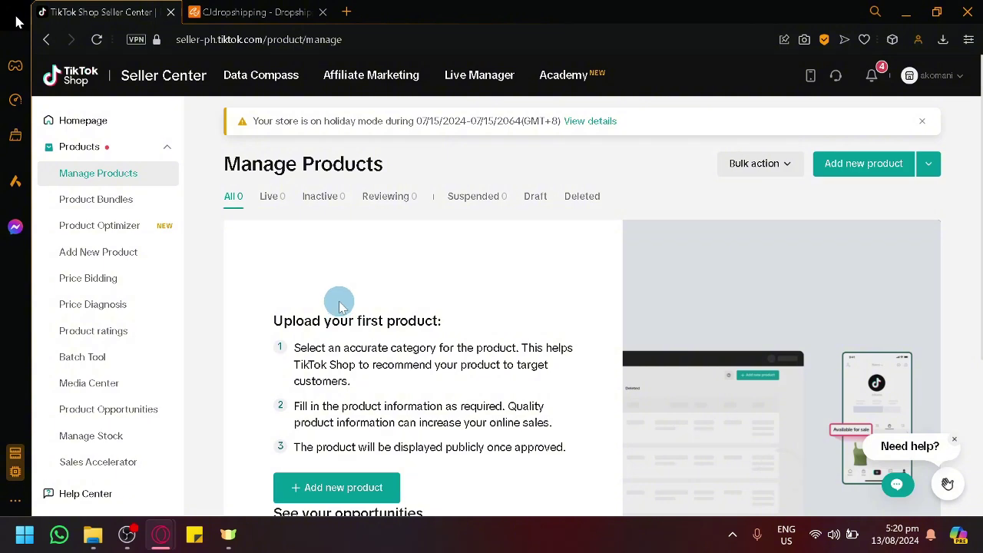
pyautogui.click(284, 9)
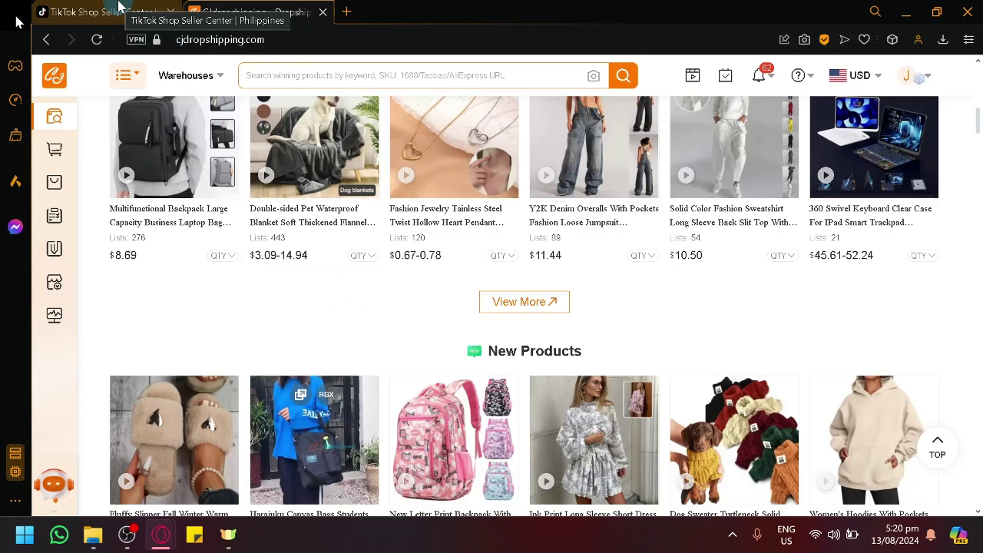
# Browse CJdropshipping's category menu and scroll to Trending Products, like the $1.04 spider necklace.
pyautogui.click(119, 7)
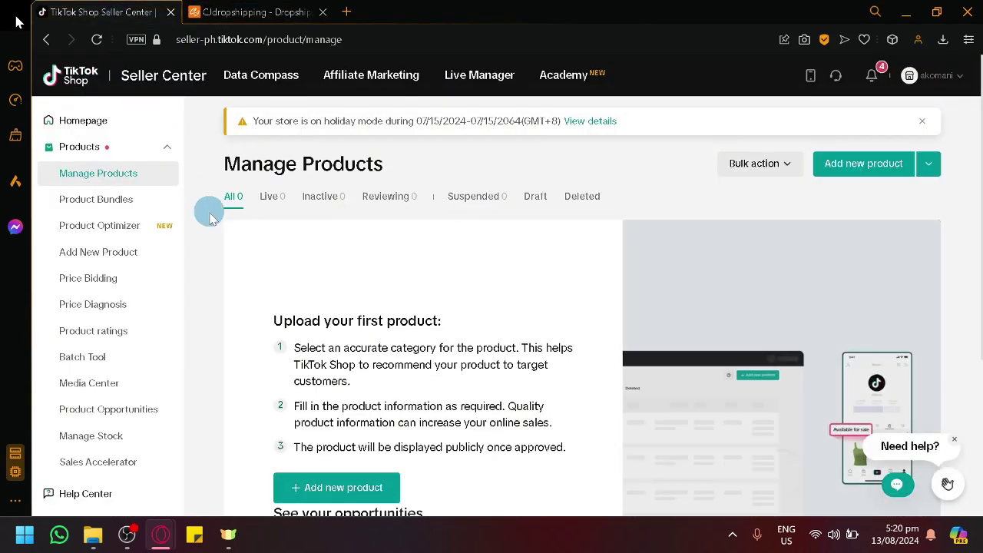
pyautogui.click(235, 11)
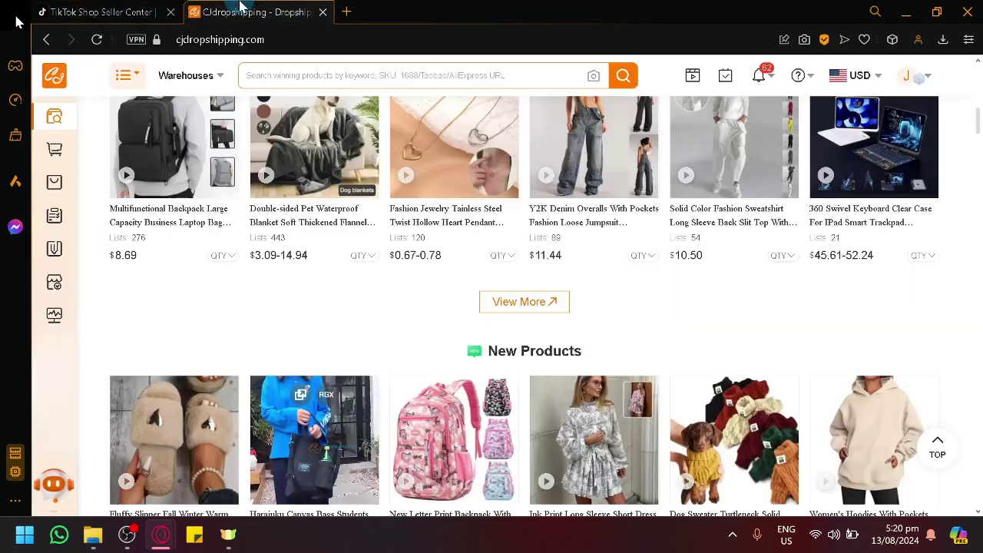
pyautogui.scroll(10, 569, 380)
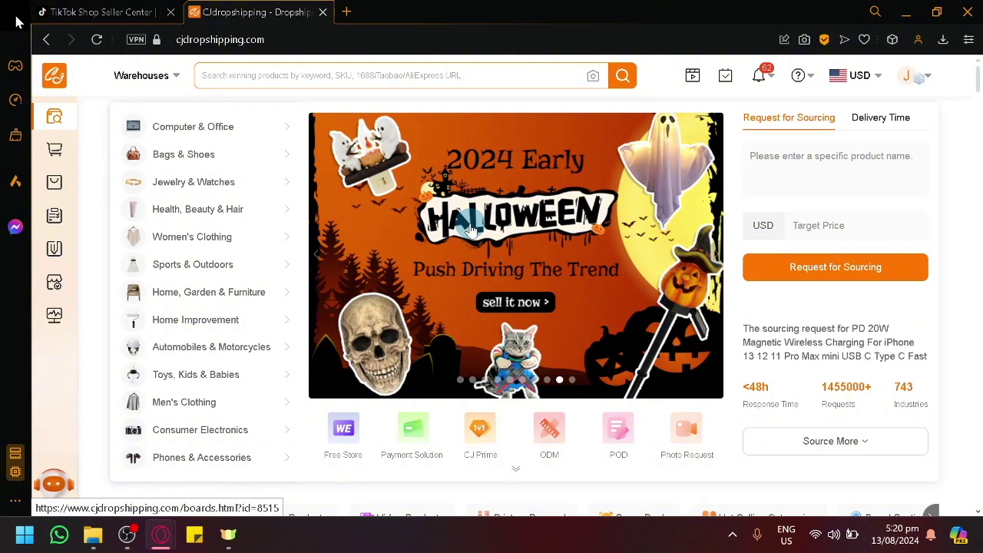
pyautogui.moveTo(296, 267)
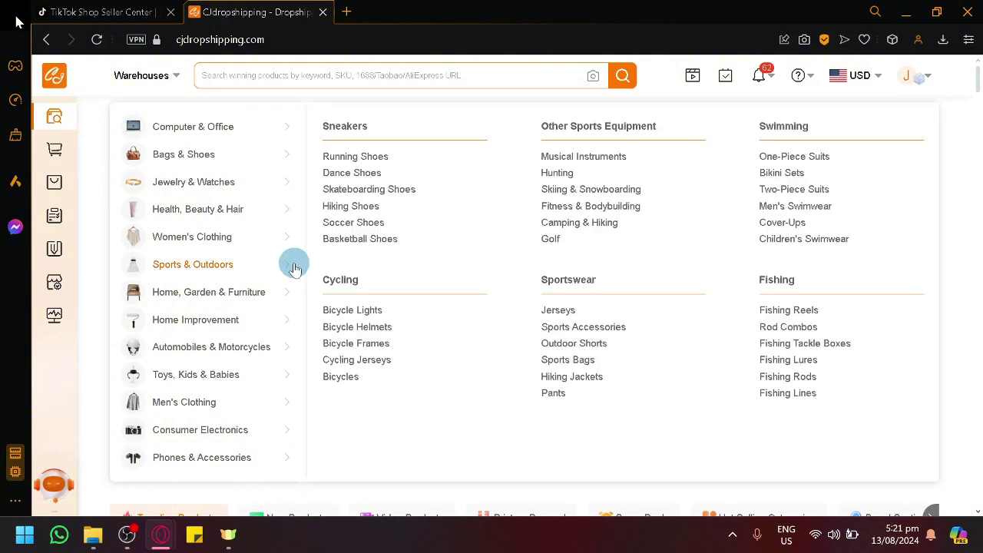
pyautogui.moveTo(112, 244)
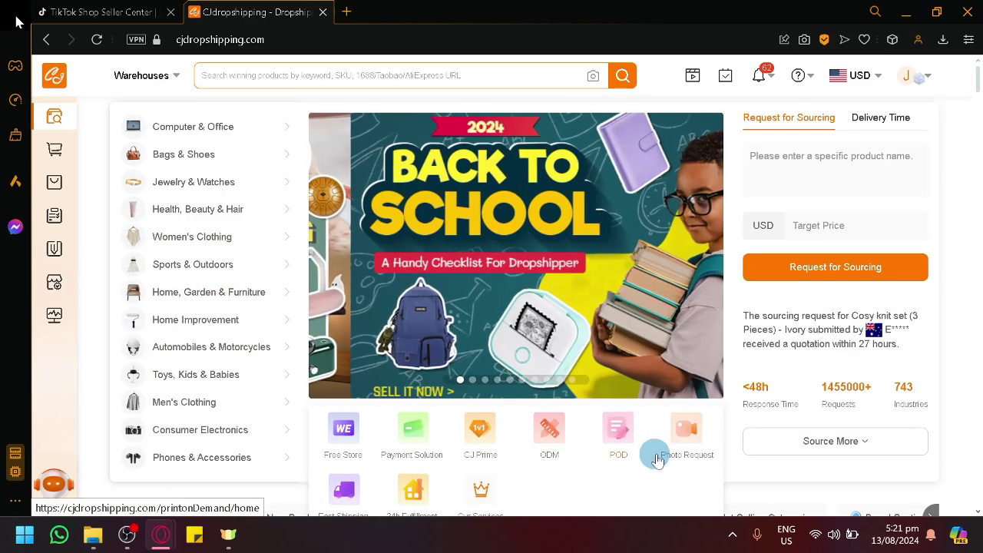
pyautogui.scroll(-4, 735, 438)
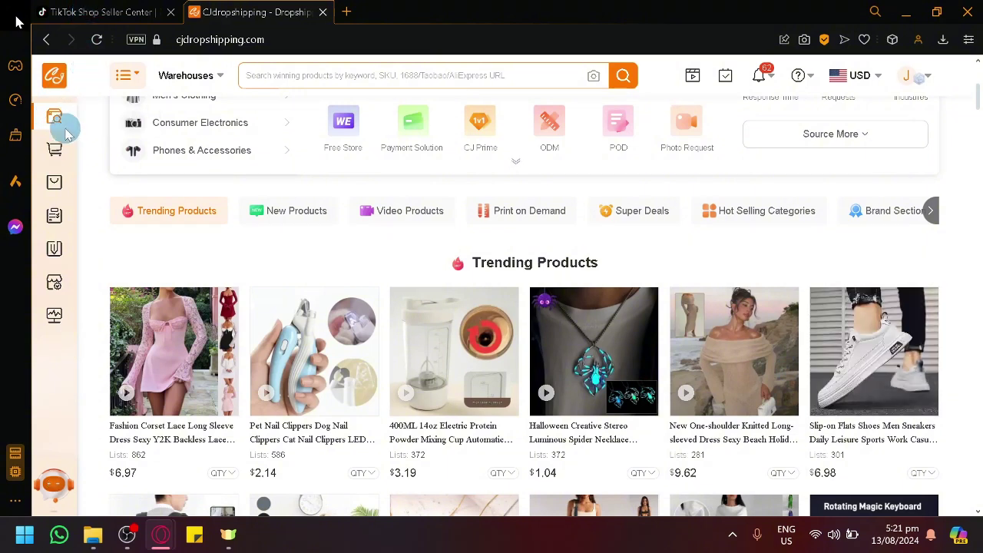
# Reveal the sidebar Stores flyout listing Shopify, eBay, TikTok Shop, Lazada and Shopee.
pyautogui.keyDown('ctrl'); pyautogui.scroll(5, 66, 135); pyautogui.keyUp('ctrl')
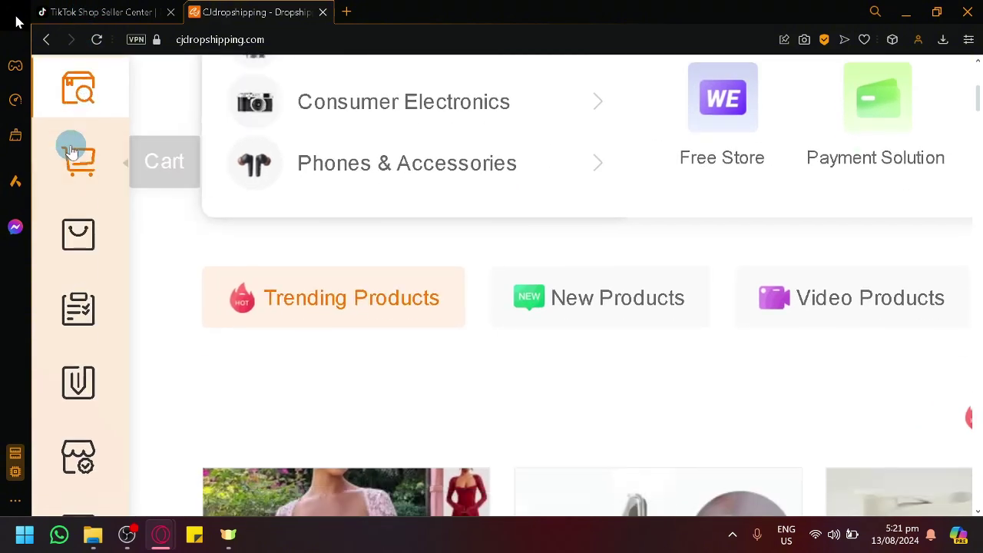
pyautogui.scroll(1, 87, 126)
pyautogui.scroll(-1, 72, 192)
pyautogui.moveTo(72, 193)
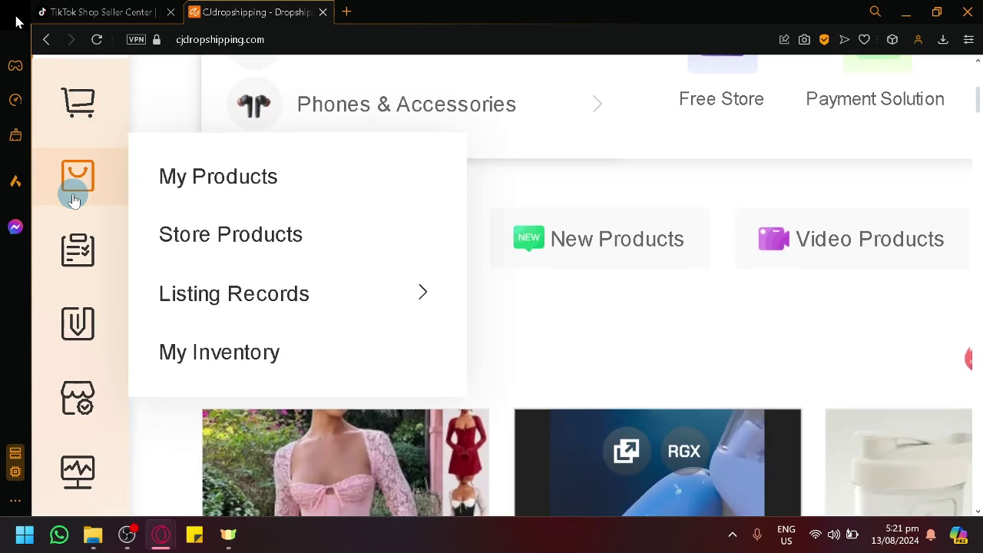
pyautogui.moveTo(73, 252)
pyautogui.scroll(-1, 69, 263)
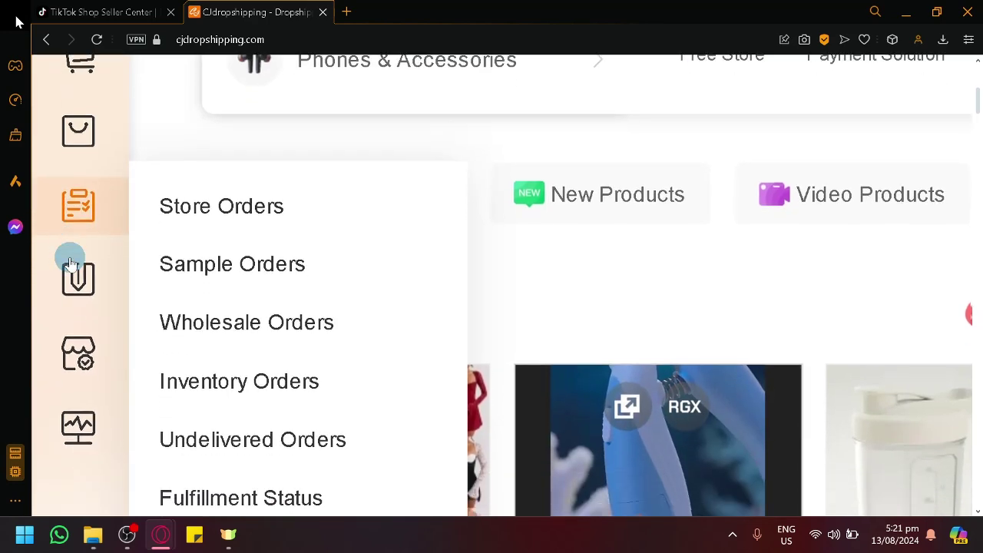
pyautogui.scroll(-1, 69, 263)
pyautogui.moveTo(93, 213)
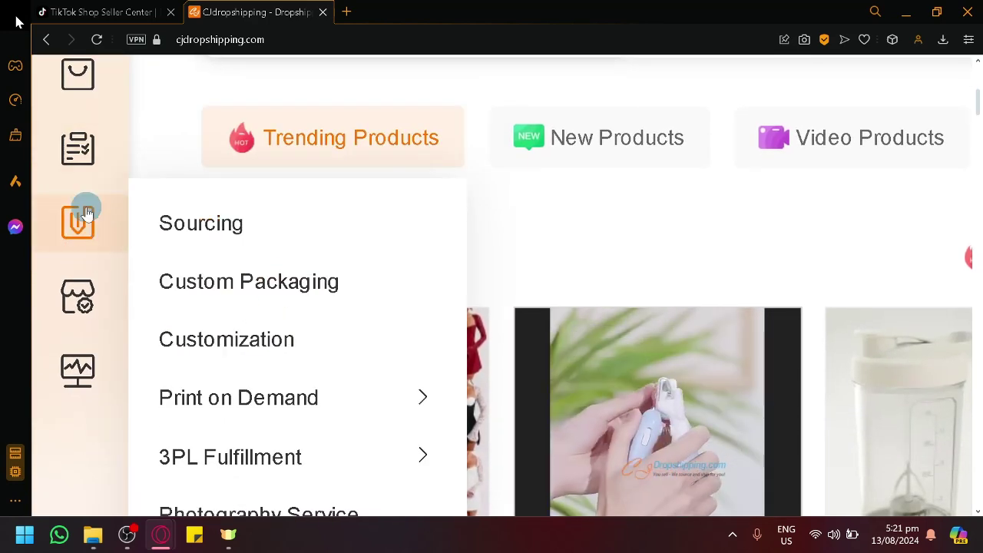
pyautogui.scroll(-1, 86, 215)
pyautogui.moveTo(89, 232)
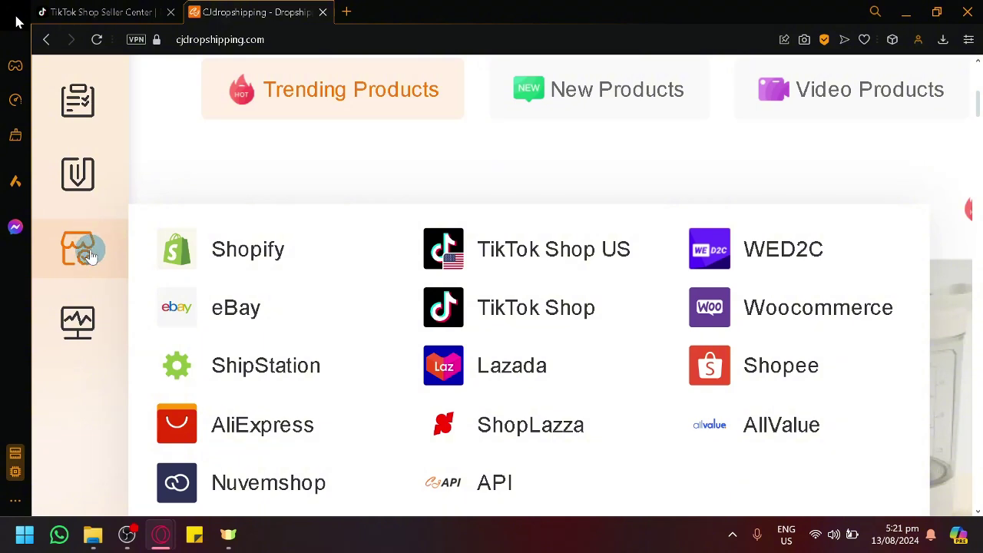
pyautogui.scroll(-1, 89, 230)
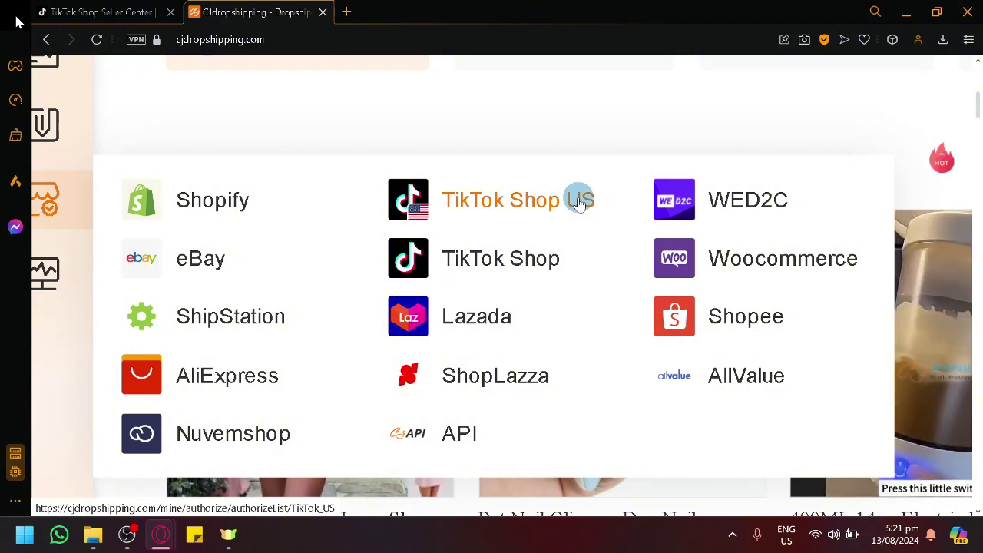
# Choose TikTok Shop, start Add Store, and read the Note's CJ warehouse details.
pyautogui.click(536, 255)
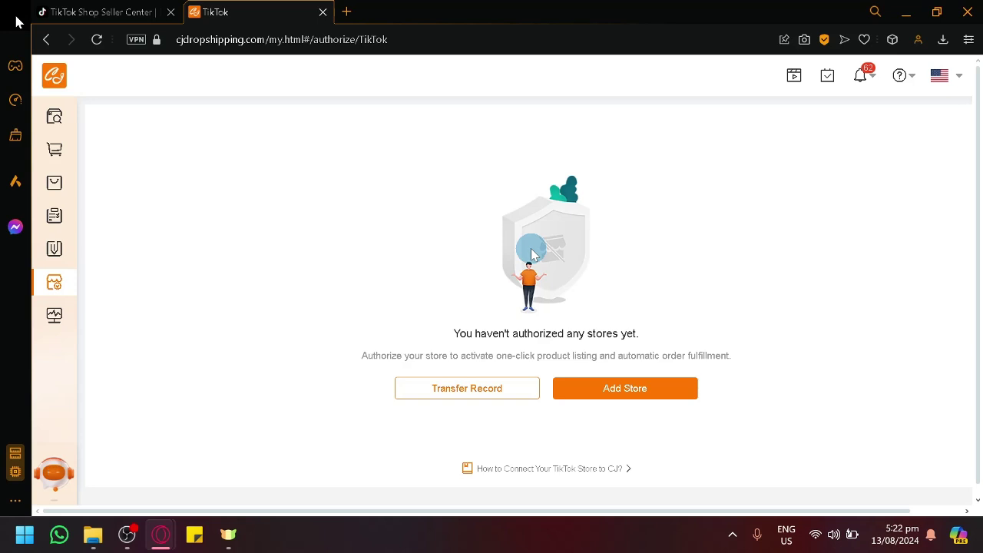
pyautogui.click(670, 395)
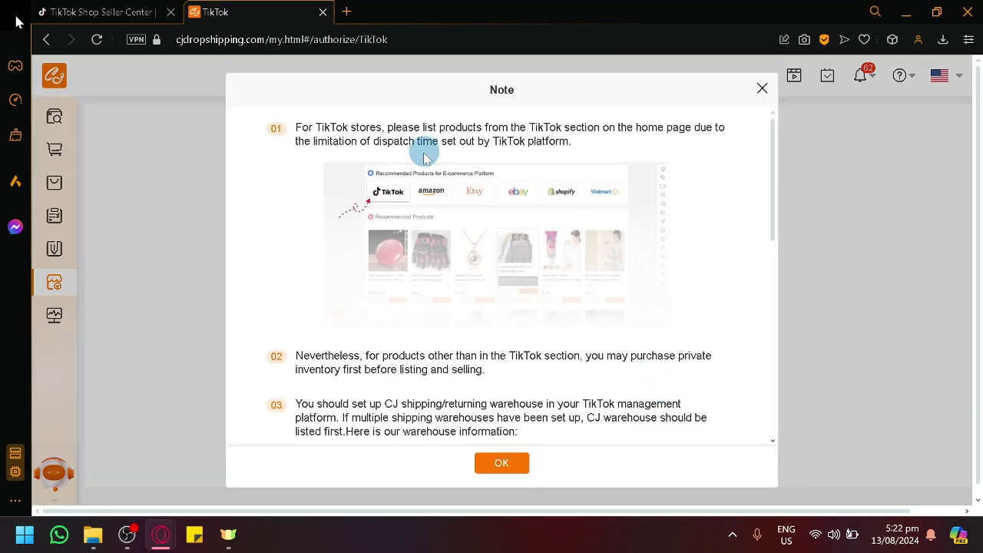
pyautogui.scroll(-4, 427, 165)
pyautogui.scroll(1, 428, 171)
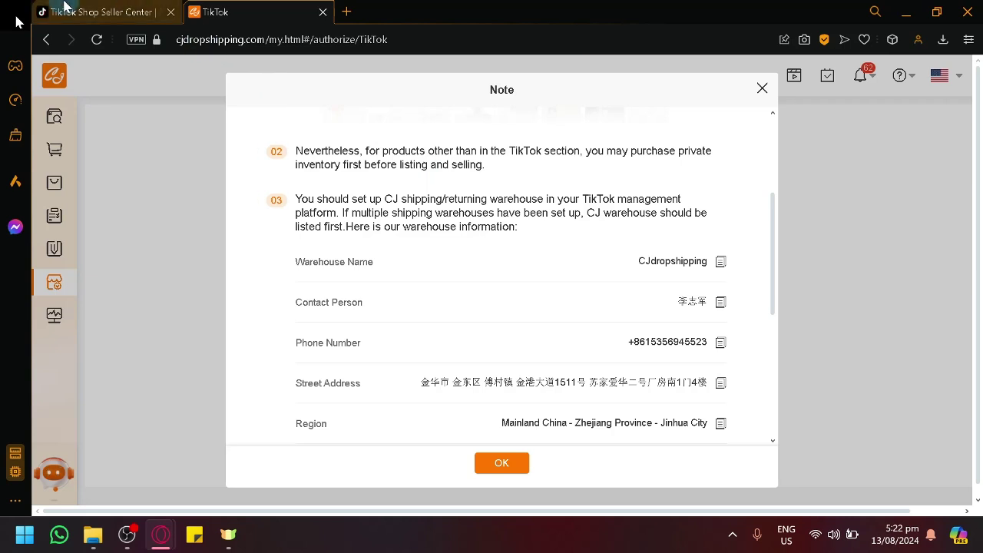
# In Seller Center account settings, view the Philippines pickup and return warehouse addresses at normal zoom.
pyautogui.click(80, 6)
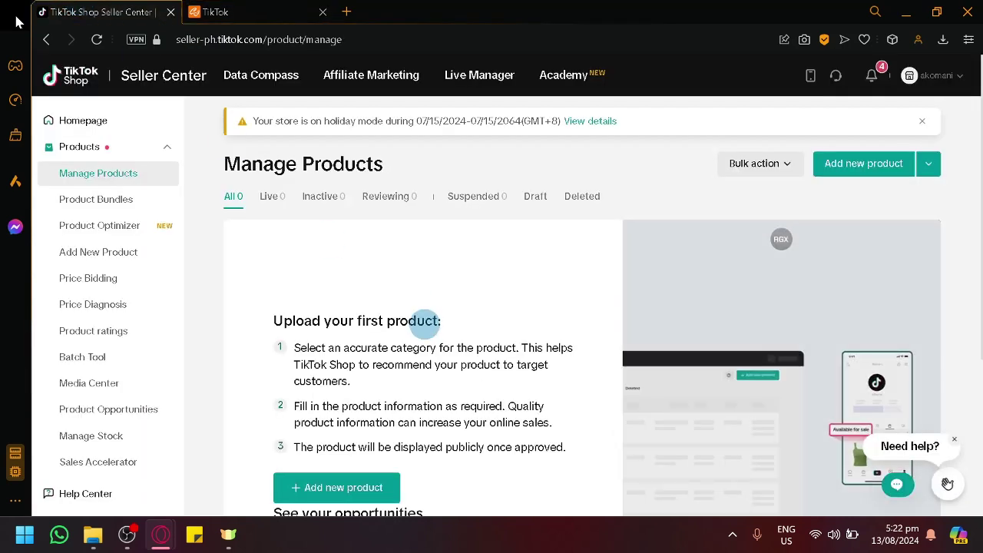
pyautogui.click(172, 148)
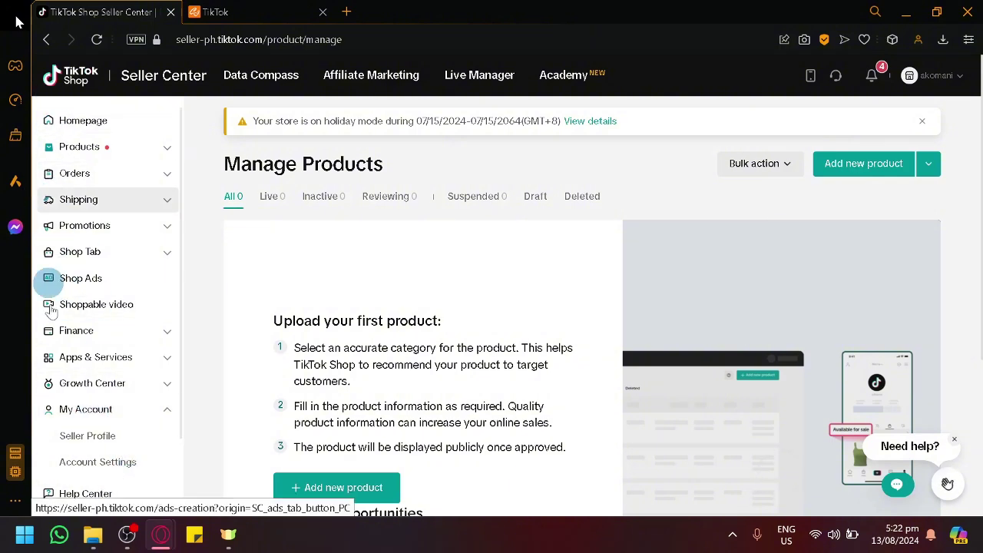
pyautogui.scroll(5, 69, 461)
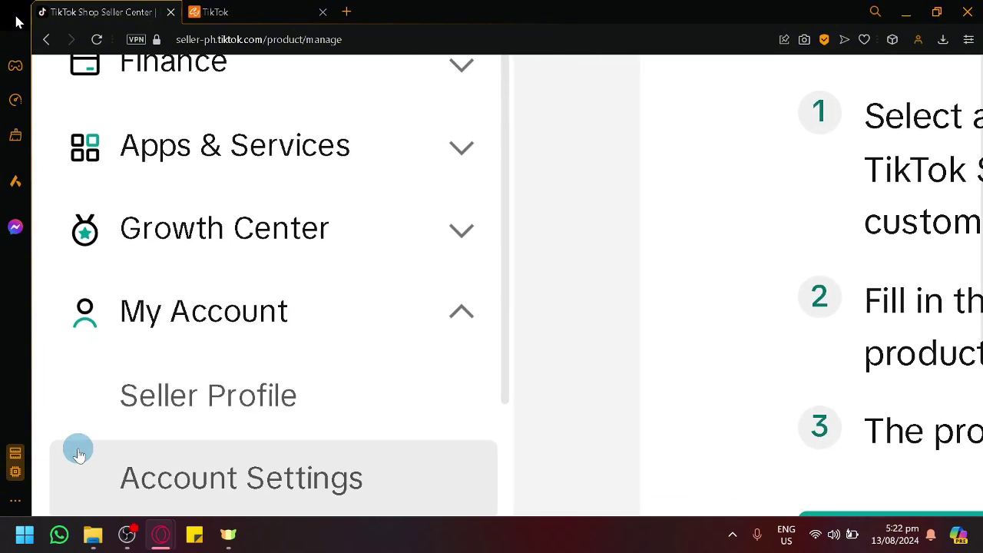
pyautogui.scroll(-2, 199, 371)
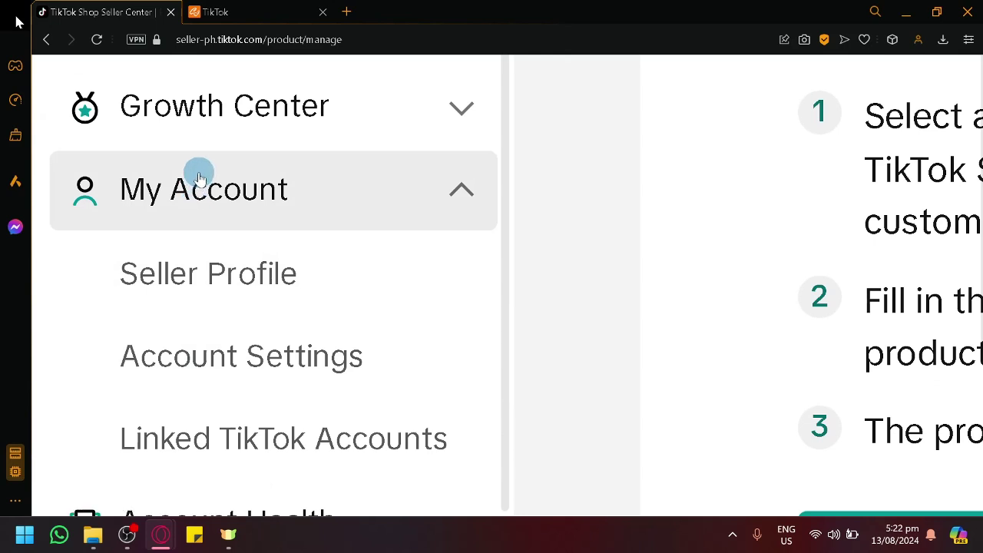
pyautogui.click(265, 359)
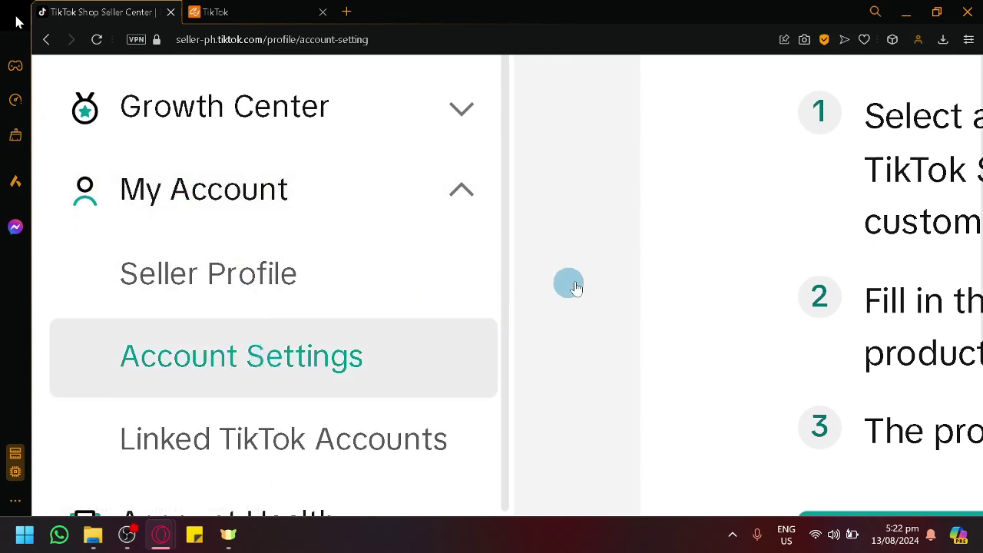
pyautogui.hotkey('ctrl', '0')
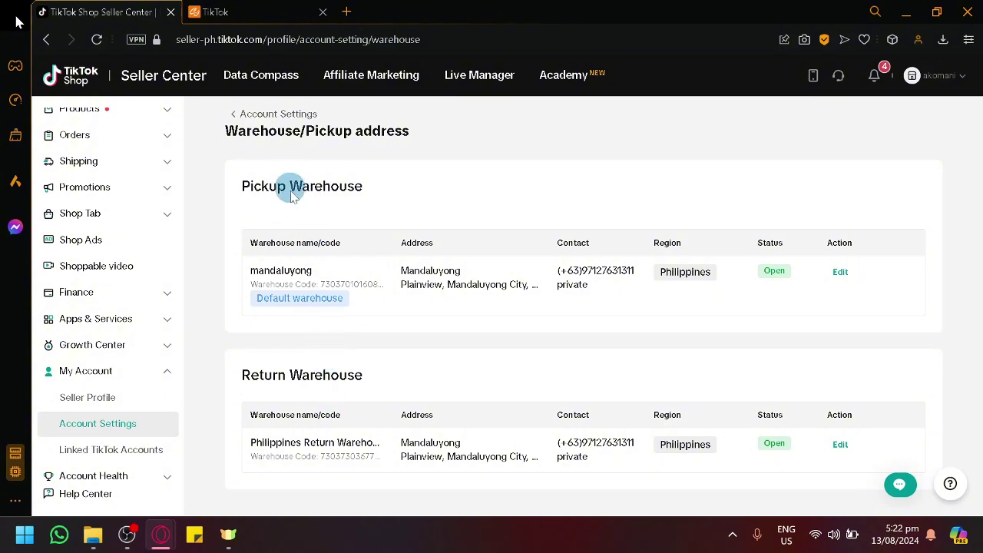
# Read through CJdropshipping's warehouse setup note and confirm it with OK.
pyautogui.click(230, 13)
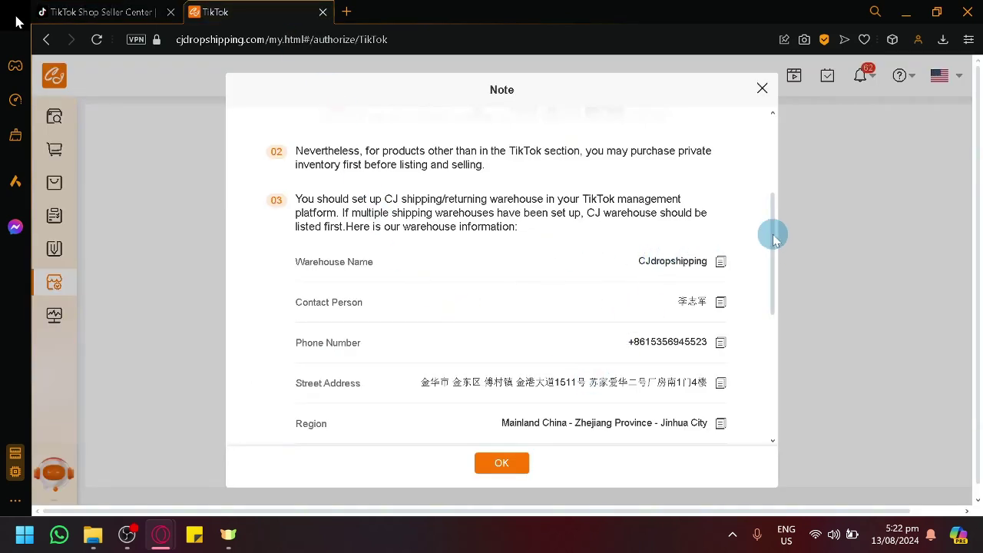
pyautogui.moveTo(773, 232); pyautogui.dragTo(772, 243)
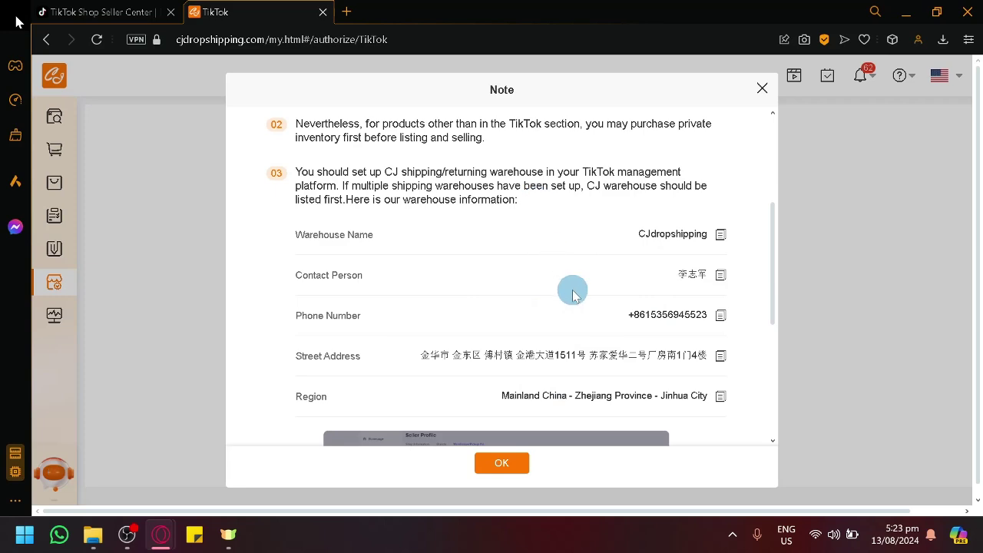
pyautogui.scroll(-4, 568, 289)
pyautogui.scroll(5, 508, 246)
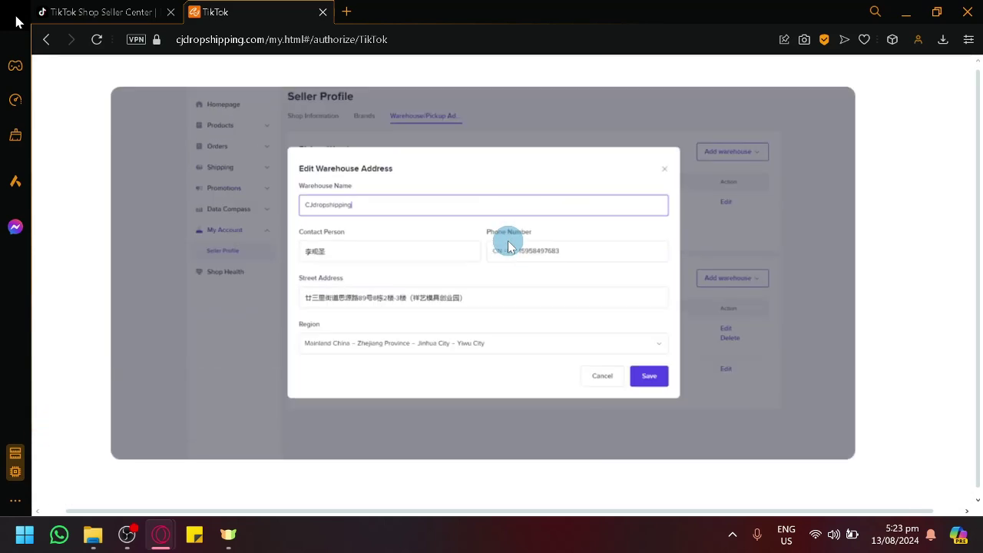
pyautogui.scroll(-5, 509, 246)
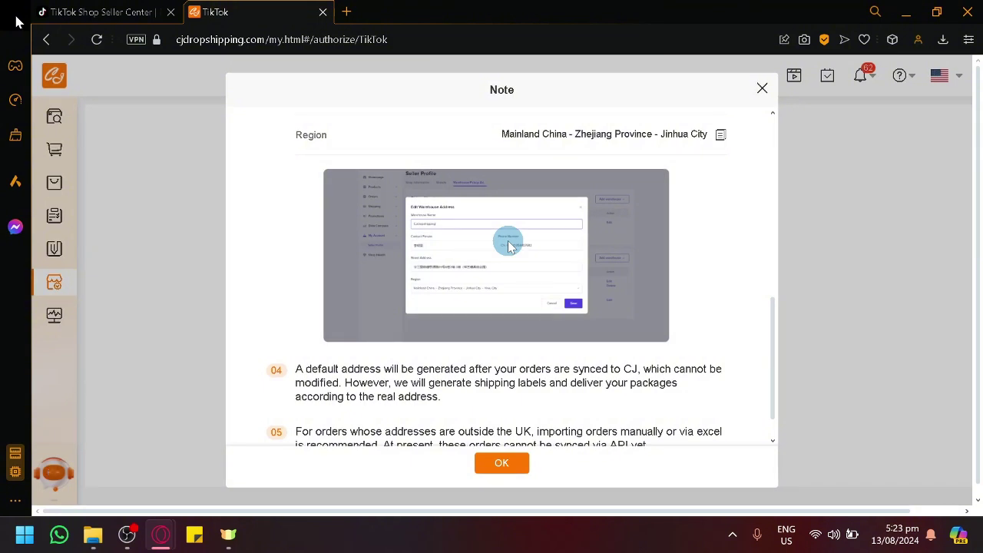
pyautogui.scroll(-1, 509, 241)
pyautogui.click(503, 464)
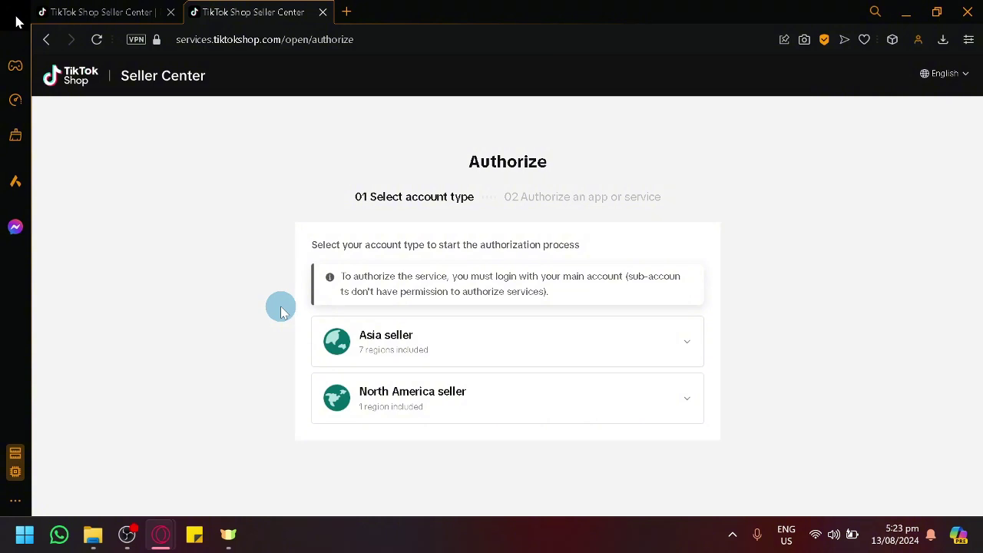
# Pick Asia seller with the Philippines region and continue with Next.
pyautogui.click(483, 359)
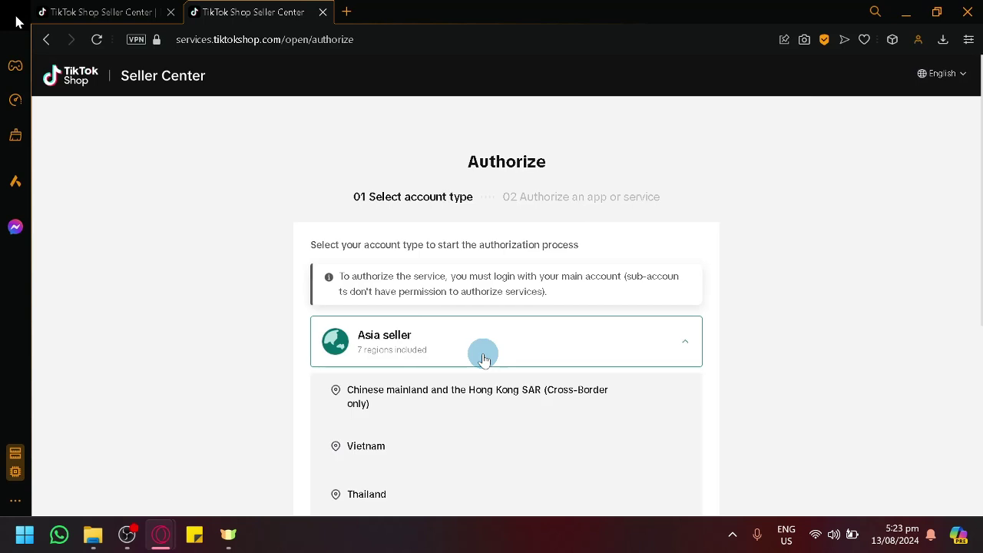
pyautogui.scroll(-4, 483, 359)
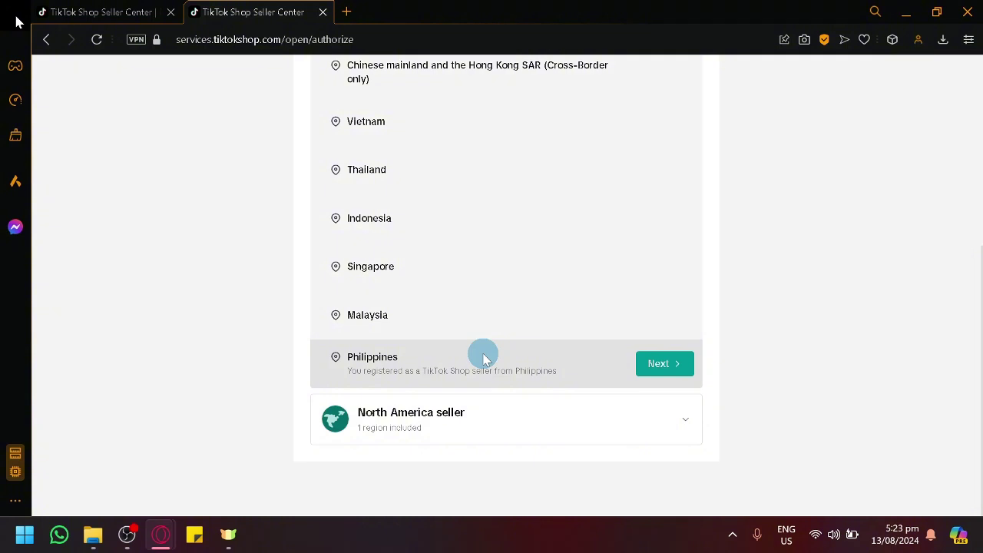
pyautogui.click(663, 370)
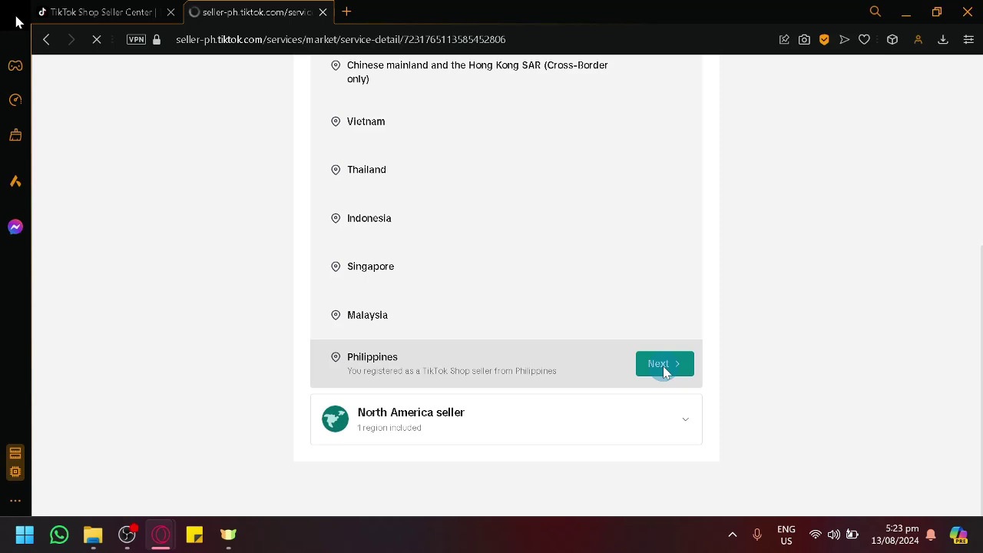
# Verify the CJdropshipping app is already authorized for unlimited time, dismissing the Renew popup.
pyautogui.click(664, 370)
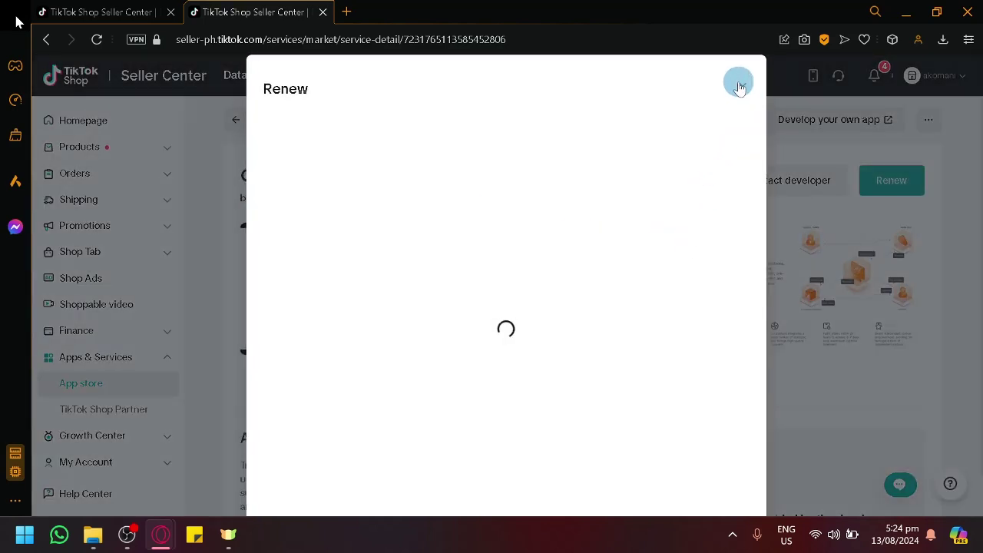
pyautogui.click(739, 83)
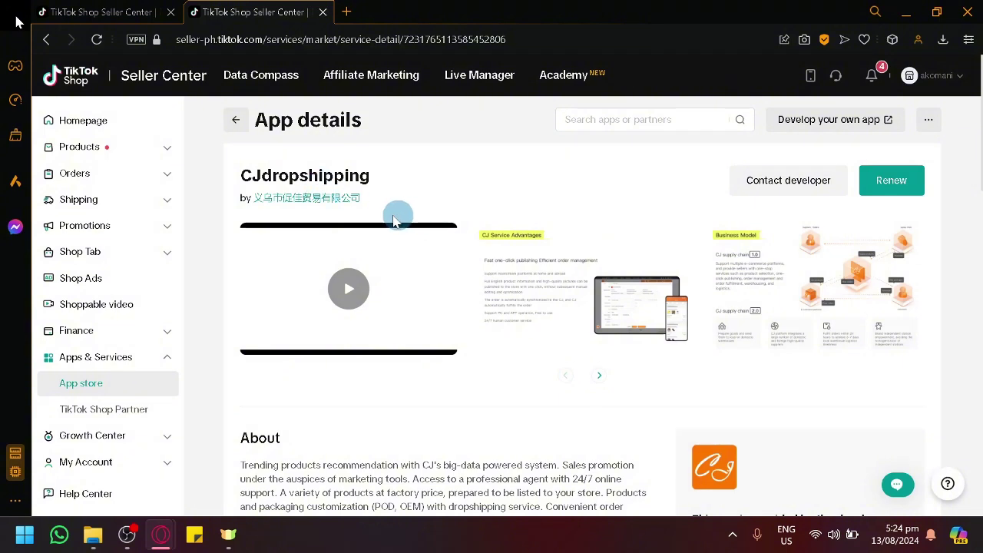
pyautogui.scroll(-2, 361, 223)
pyautogui.scroll(2, 353, 238)
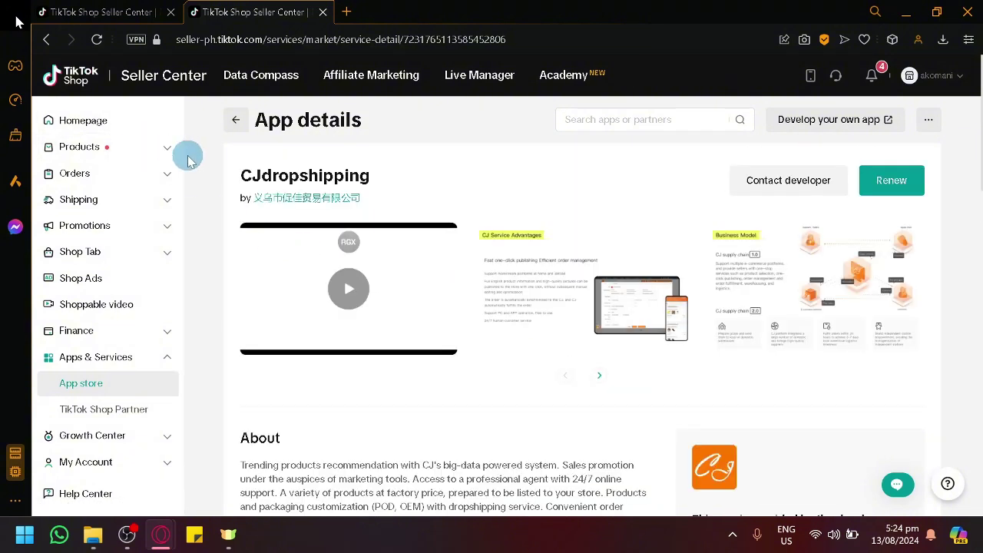
pyautogui.click(883, 183)
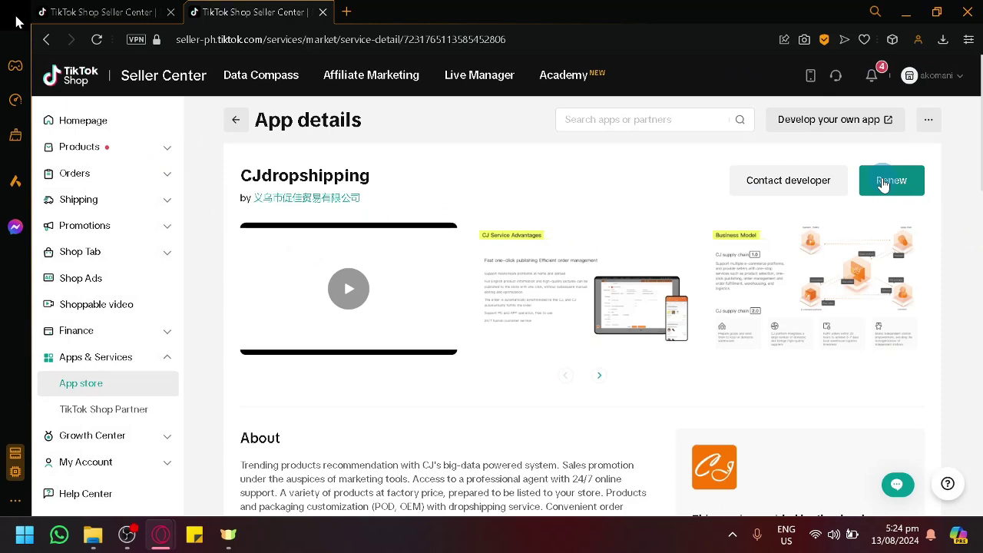
pyautogui.click(883, 183)
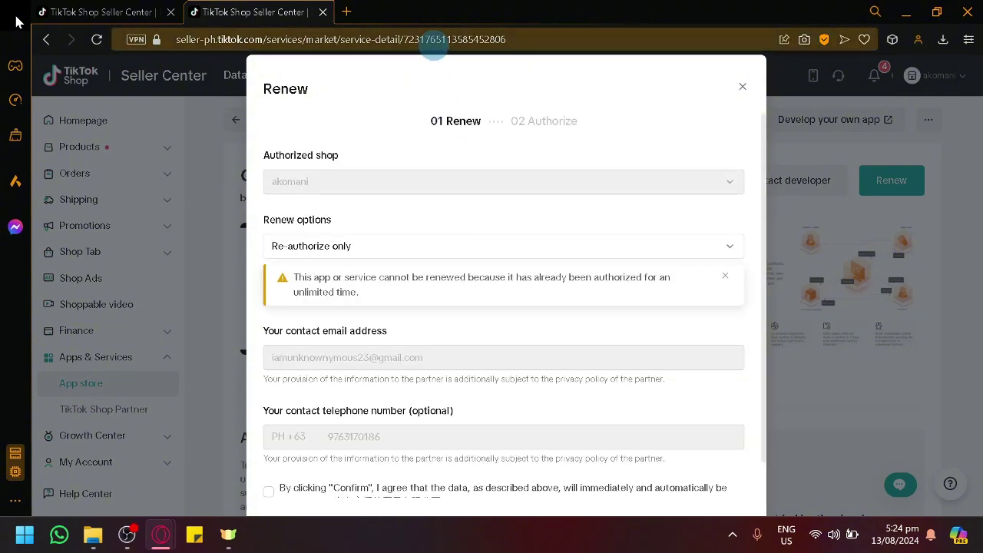
pyautogui.click(741, 86)
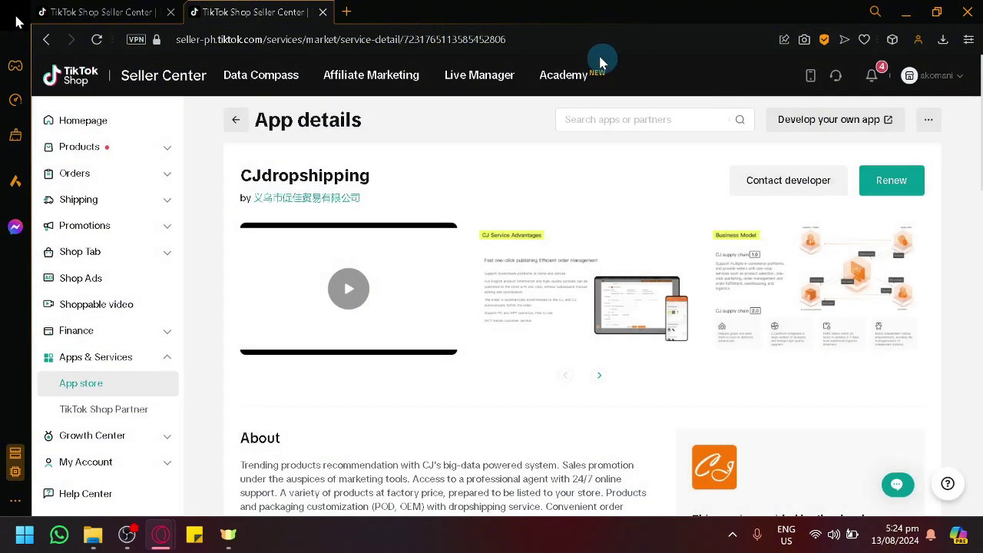
# Go back to the CJdropshipping website by entering 'cj' in the address bar.
pyautogui.click(568, 37)
pyautogui.write('cj')
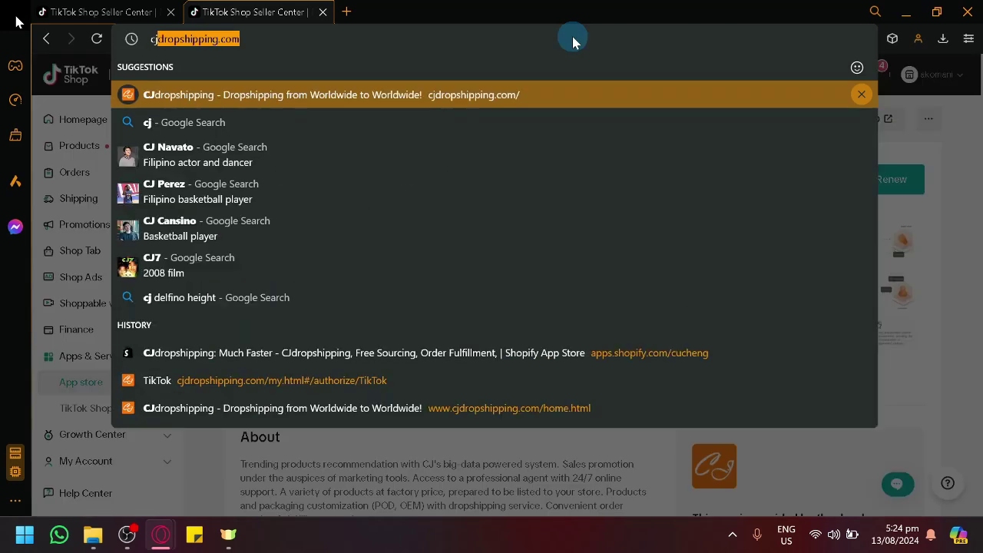
pyautogui.press('Return')
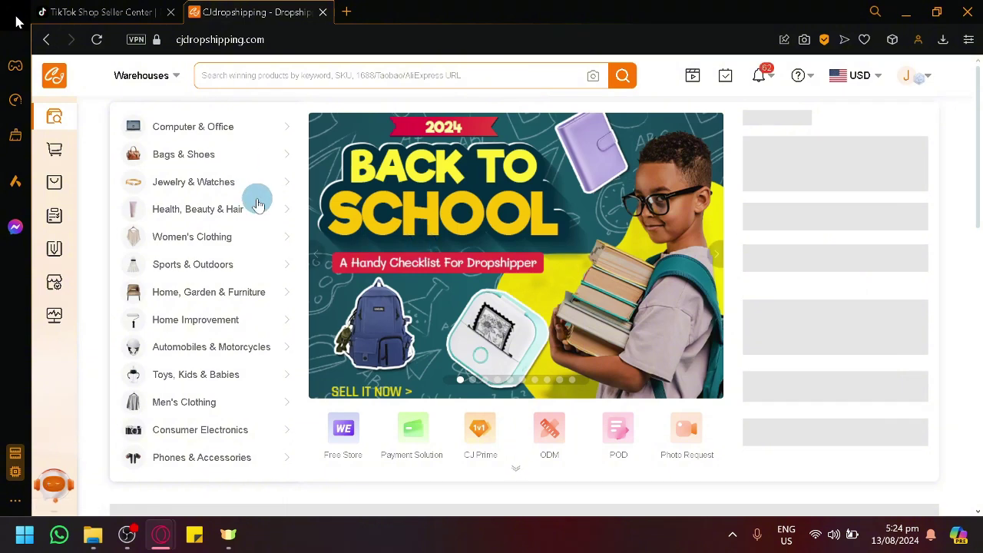
pyautogui.moveTo(256, 204)
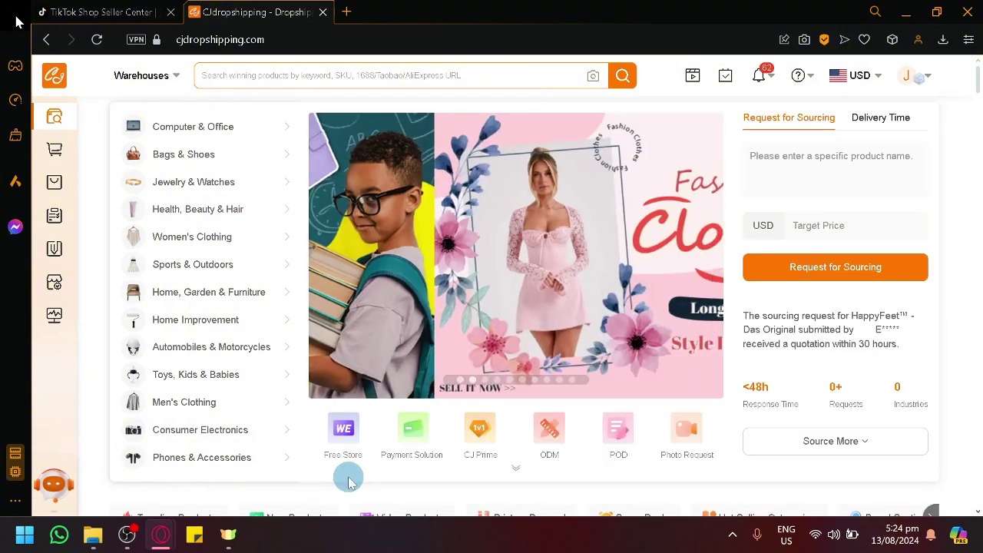
pyautogui.scroll(-1, 342, 476)
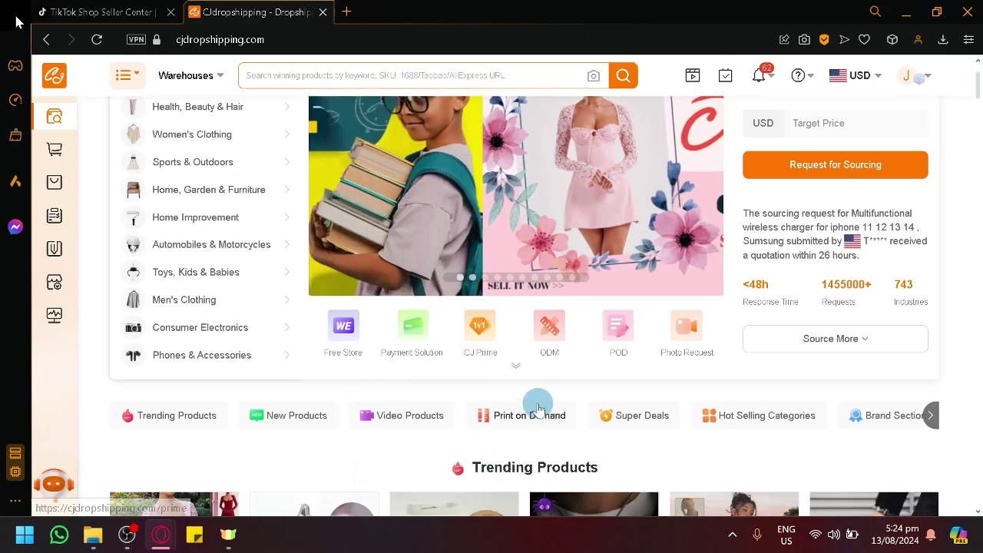
pyautogui.scroll(1, 549, 407)
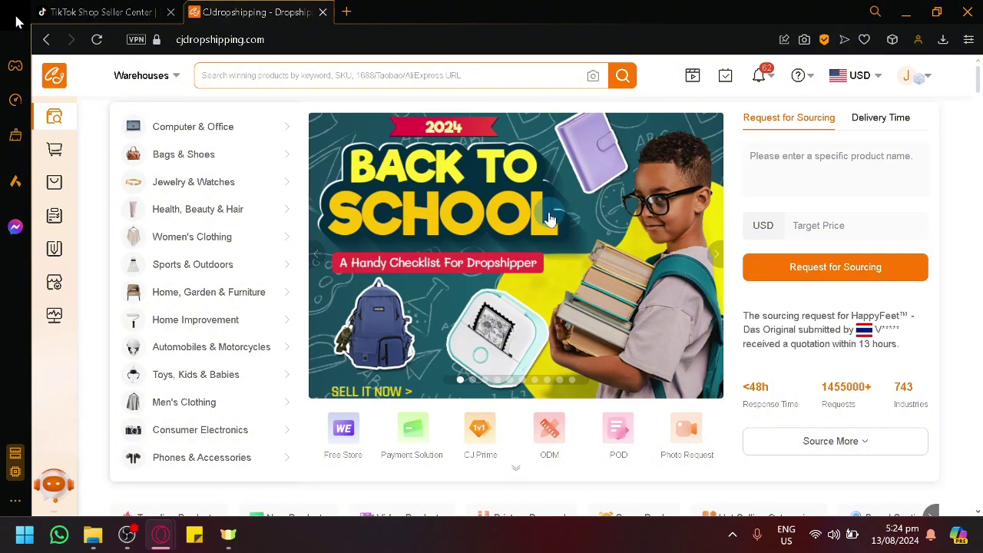
# Preview and close the Back to School board, then scroll to Trending Products like the $8.69 laptop backpack.
pyautogui.click(512, 262)
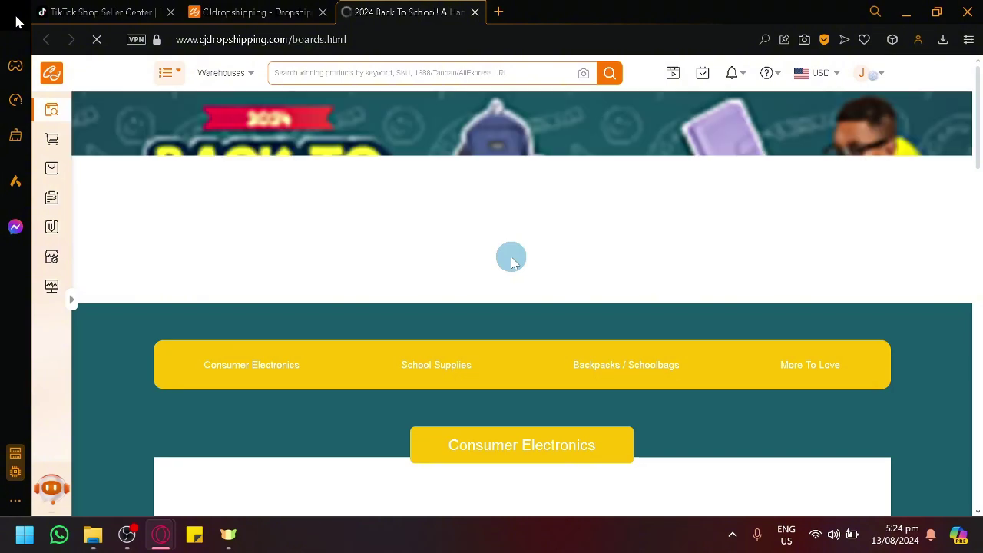
pyautogui.scroll(-3, 511, 261)
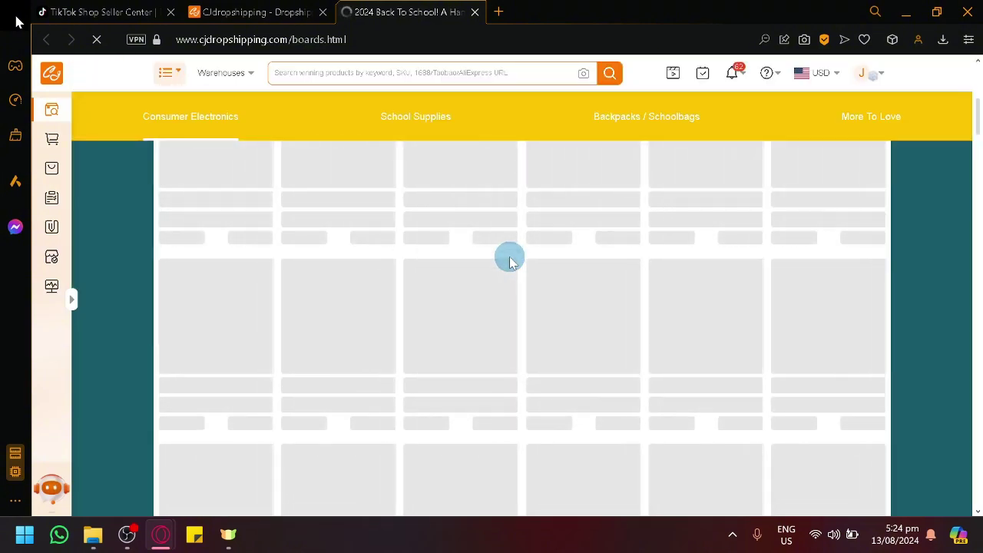
pyautogui.scroll(2, 511, 261)
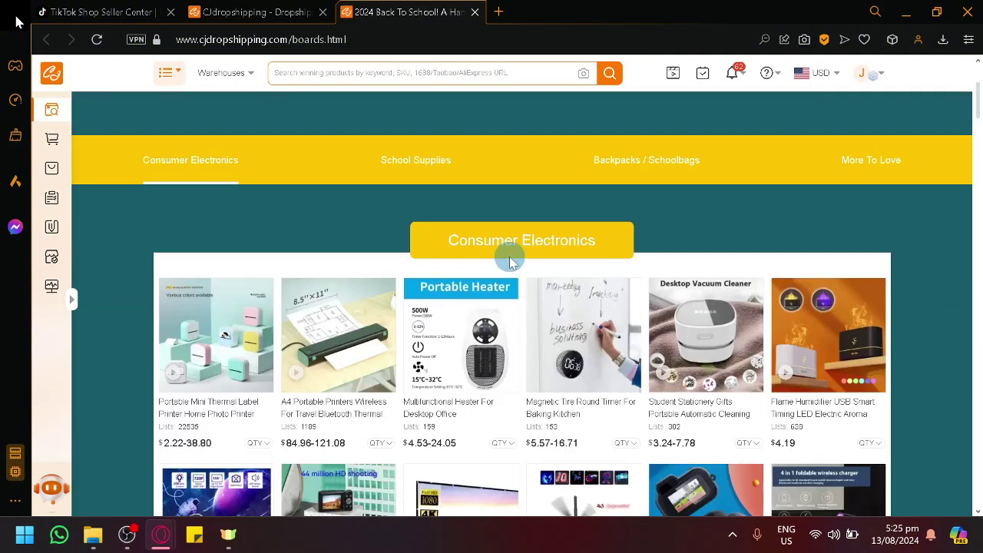
pyautogui.scroll(-7, 510, 261)
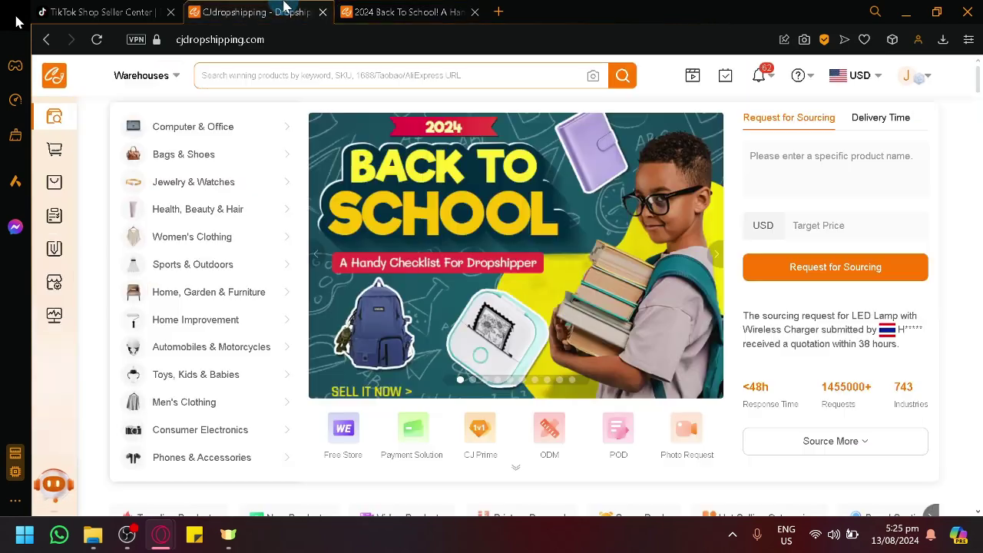
pyautogui.scroll(-3, 412, 254)
pyautogui.scroll(-6, 413, 254)
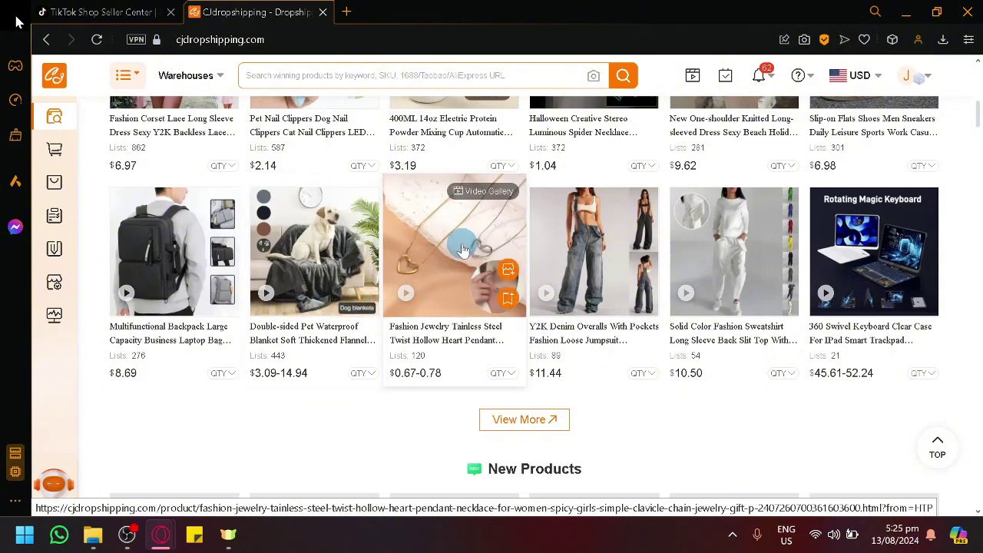
# Open the heart pendant necklace from Trending Products, close the old home tab, and start its listing.
pyautogui.click(461, 250)
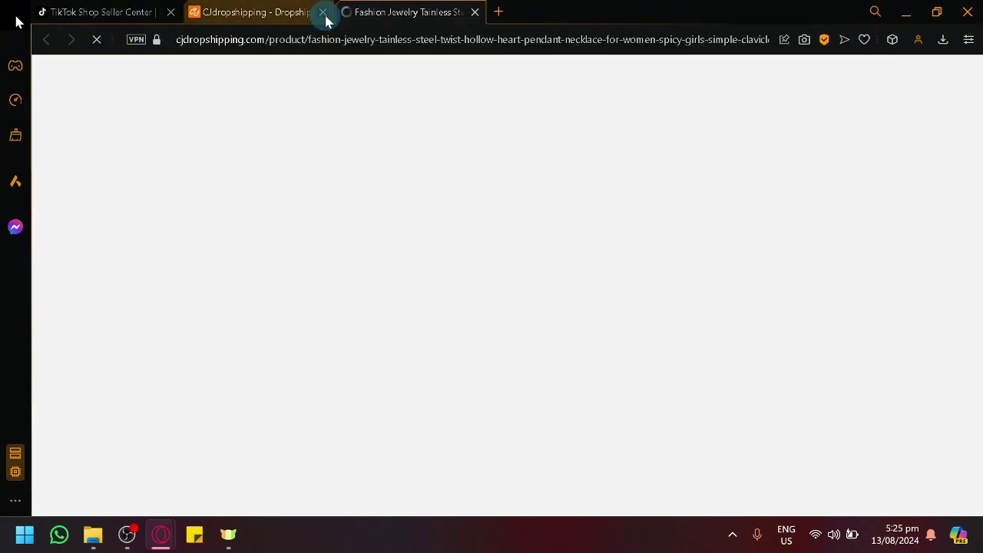
pyautogui.click(324, 13)
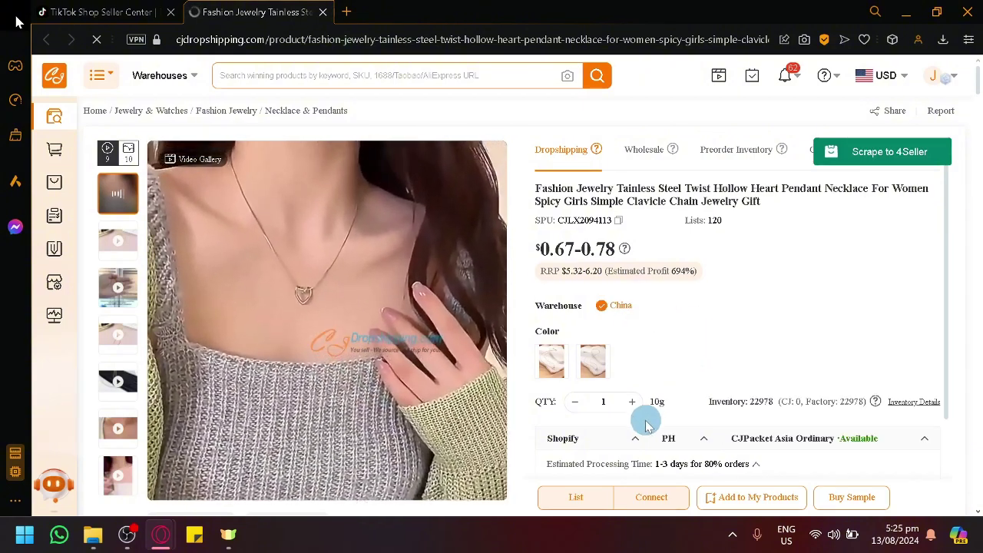
pyautogui.scroll(5, 583, 513)
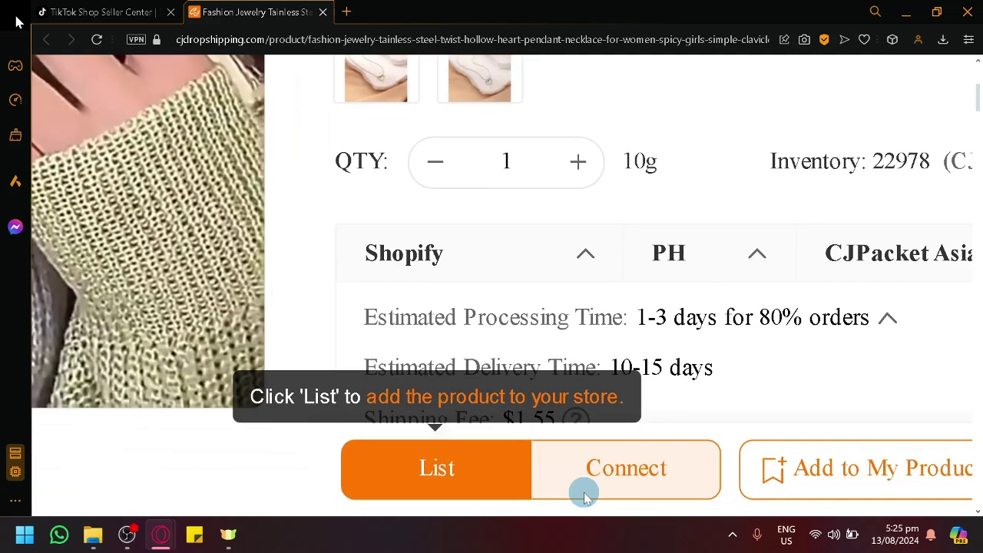
pyautogui.hscroll(2, 687, 498)
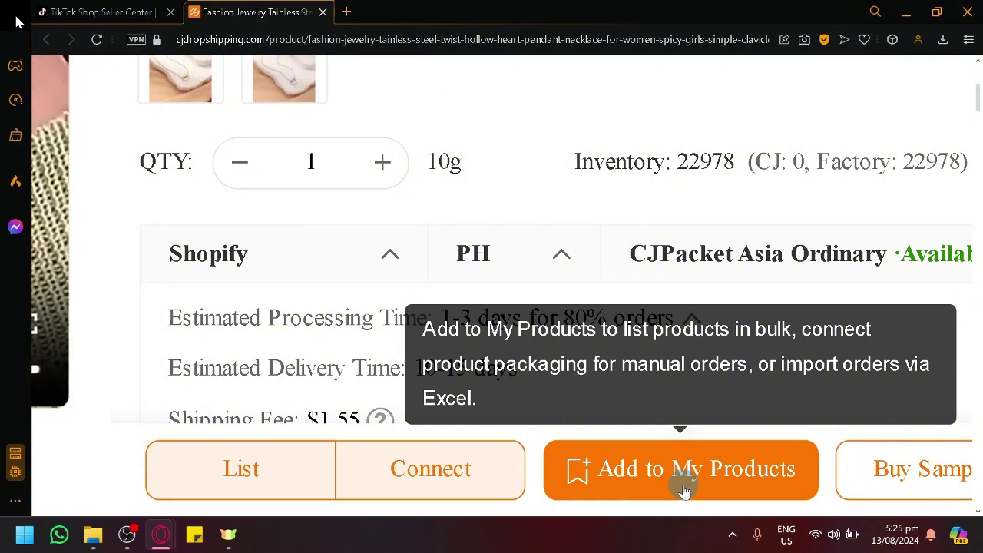
pyautogui.click(230, 468)
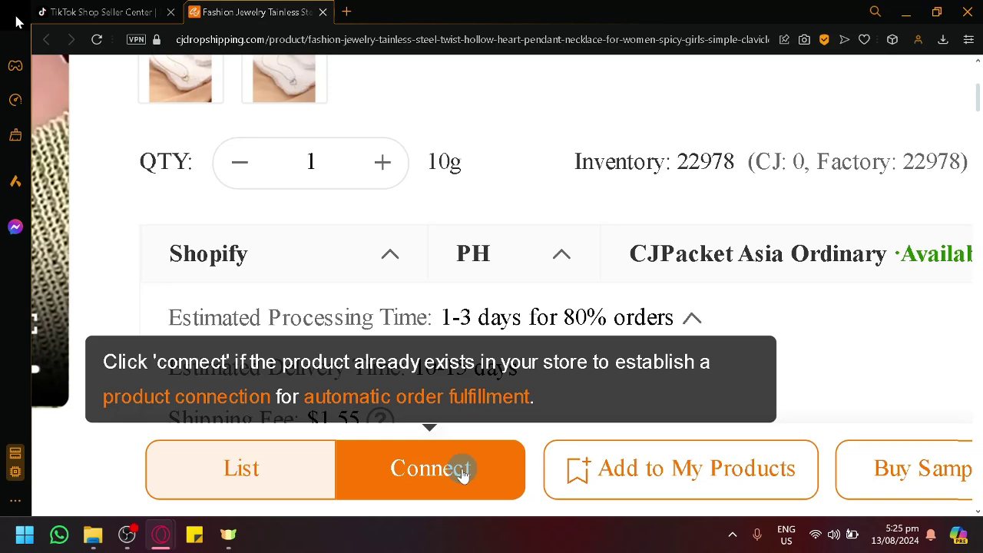
pyautogui.click(261, 467)
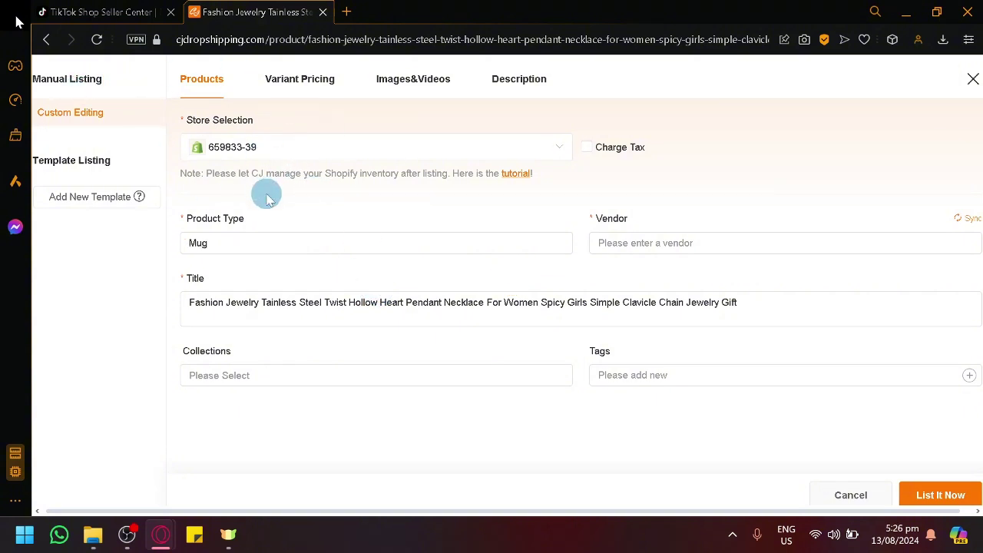
# Keep the current store in the necklace listing's Store Selection.
pyautogui.click(268, 148)
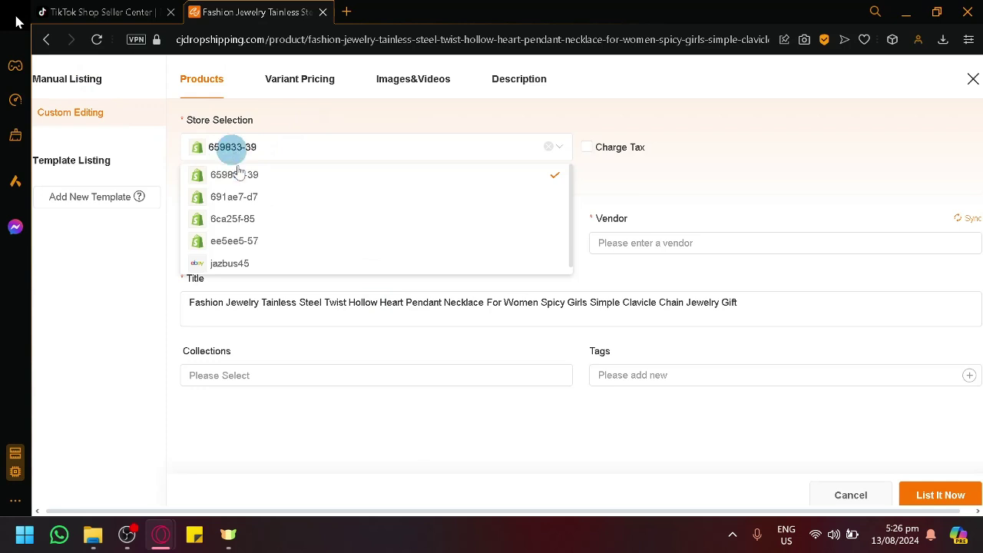
pyautogui.click(323, 149)
pyautogui.click(285, 315)
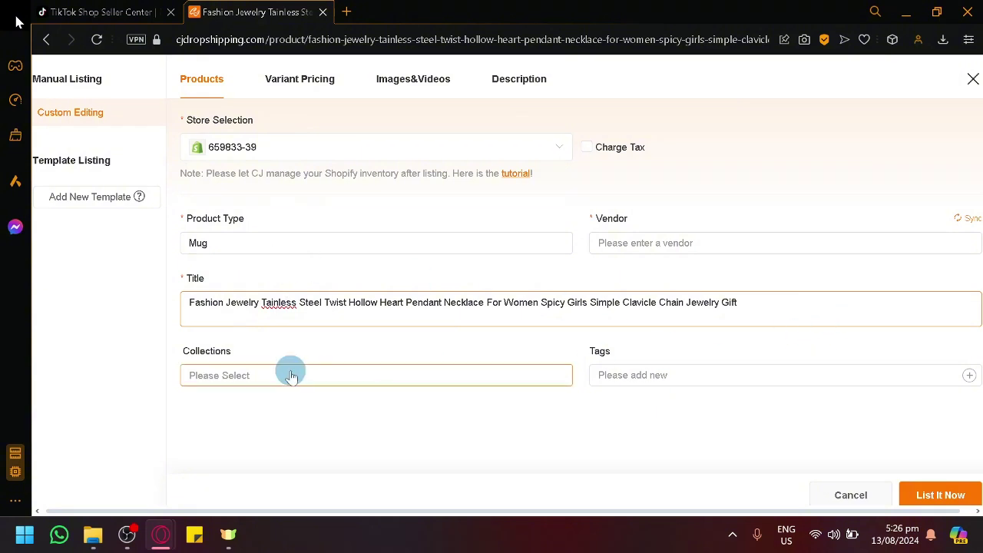
# Fill the Gold and Silver variants with recommended prices of 599.72 and 549.32 PHP.
pyautogui.click(324, 82)
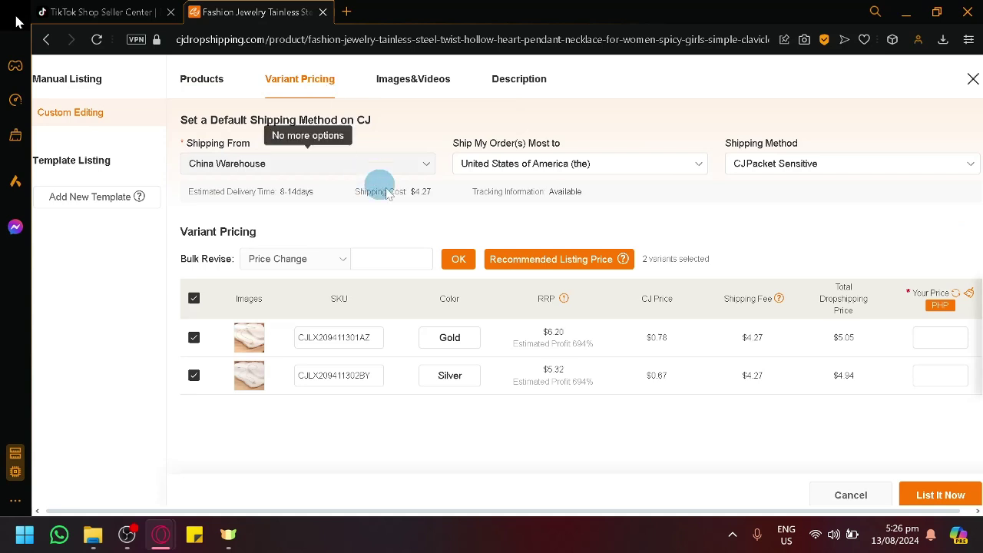
pyautogui.click(934, 342)
pyautogui.click(626, 293)
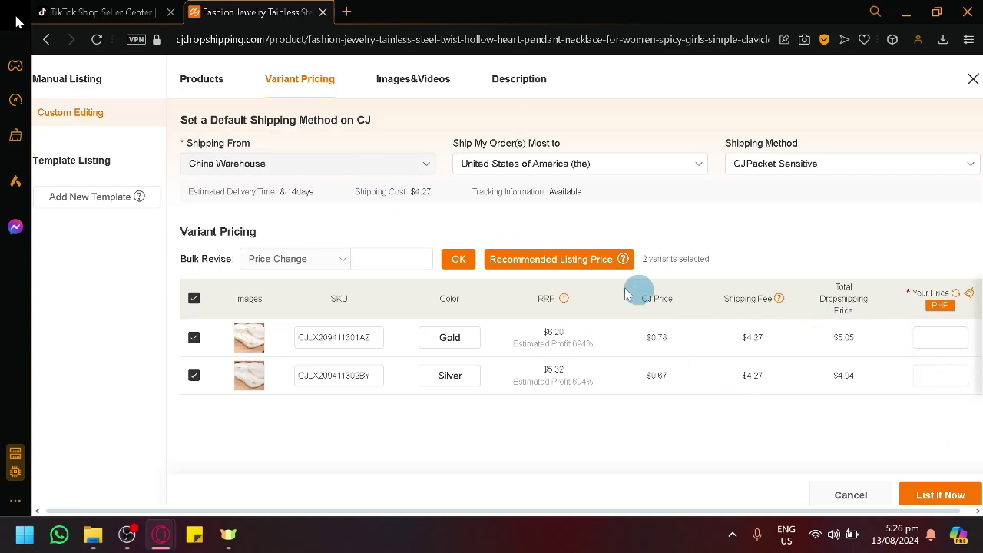
pyautogui.click(498, 258)
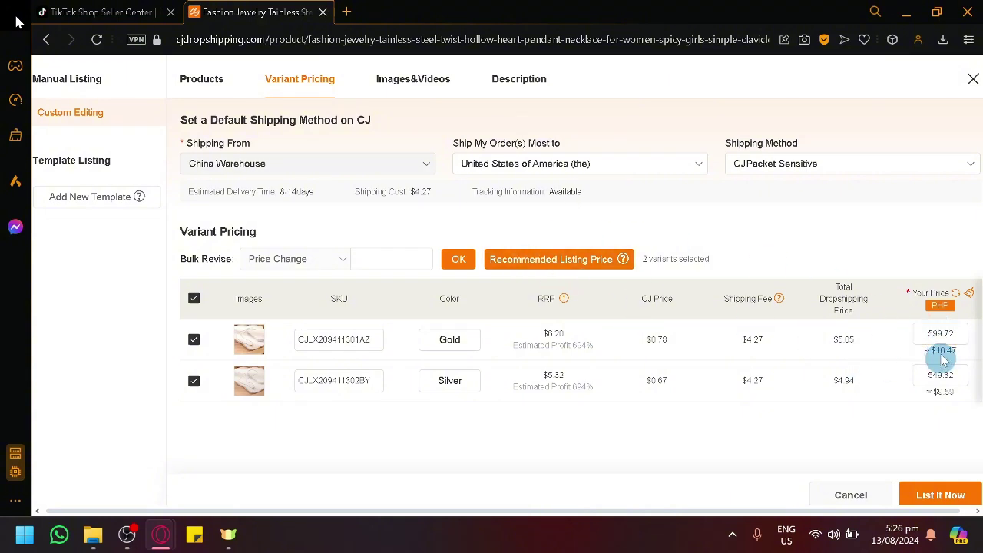
pyautogui.keyDown('ctrl'); pyautogui.scroll(5, 946, 370); pyautogui.keyUp('ctrl')
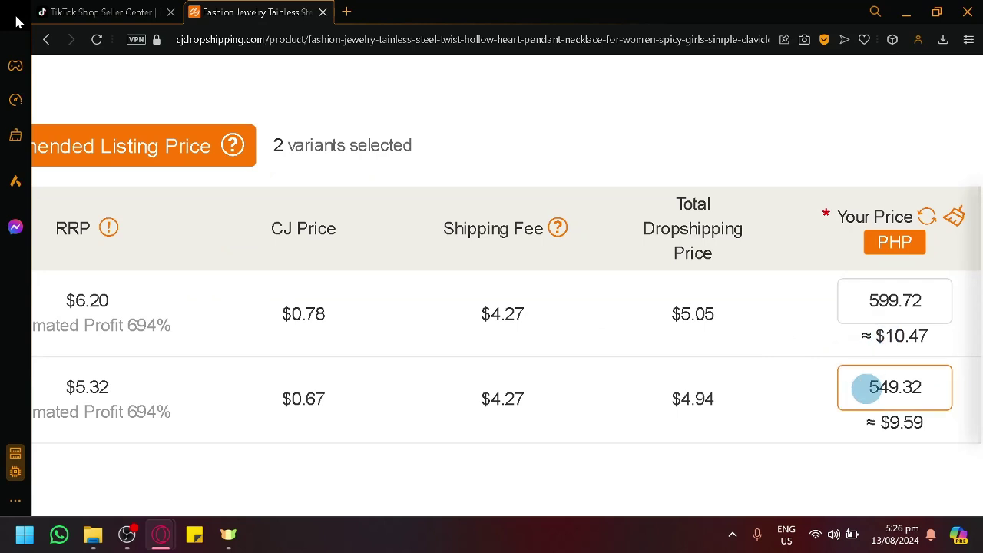
pyautogui.keyDown('ctrl'); pyautogui.scroll(-5, 867, 389); pyautogui.keyUp('ctrl')
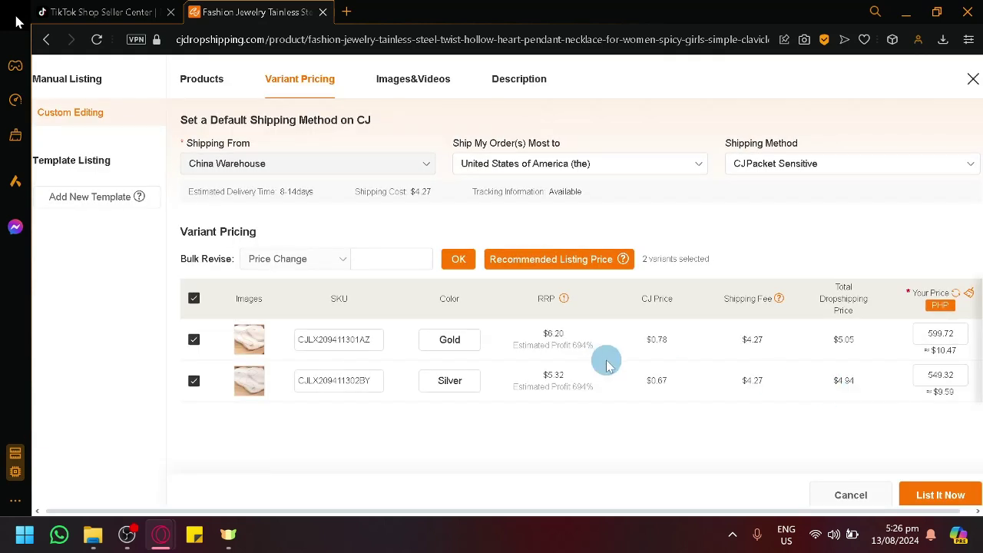
# Review the necklace listing's Images&Videos and Description tabs, then close the editor.
pyautogui.click(407, 84)
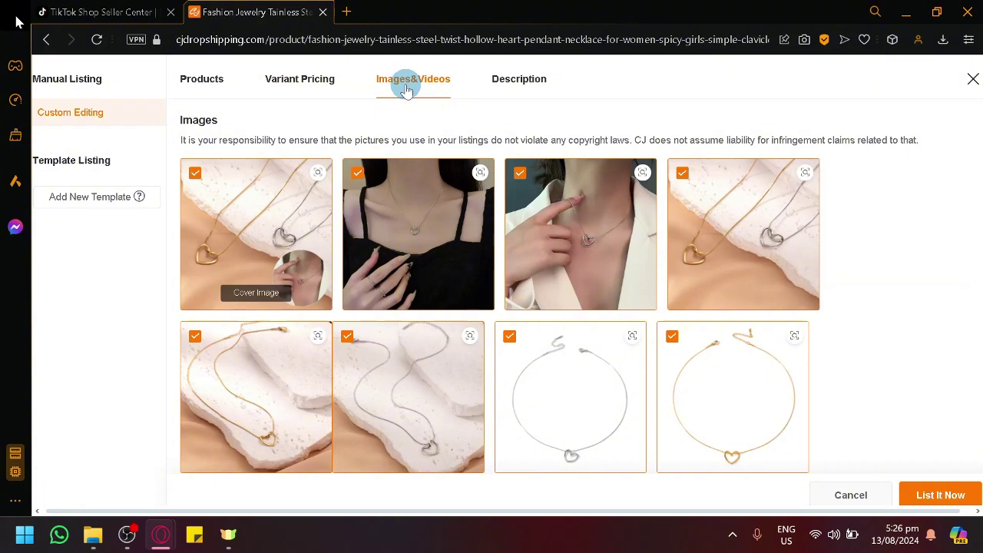
pyautogui.moveTo(558, 280)
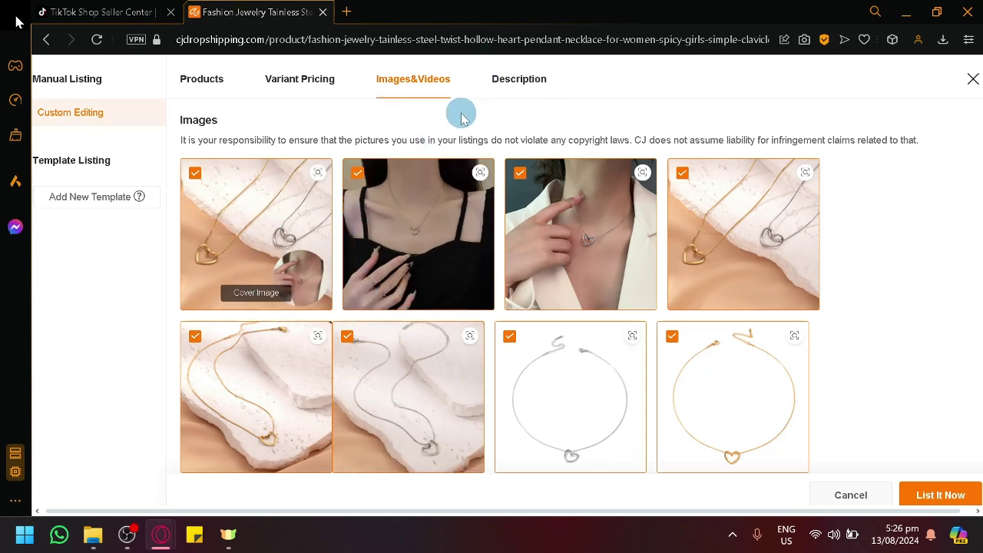
pyautogui.click(508, 83)
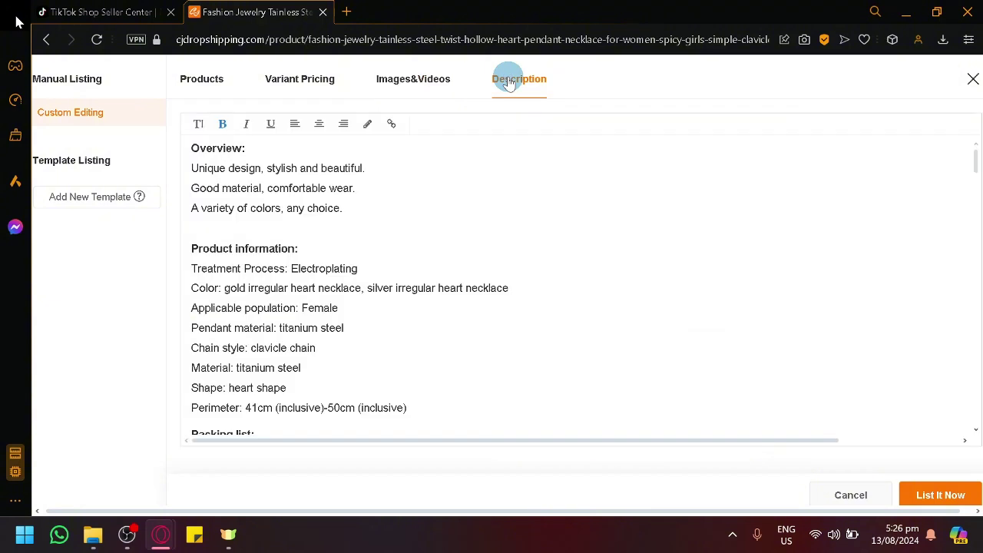
pyautogui.scroll(-6, 496, 177)
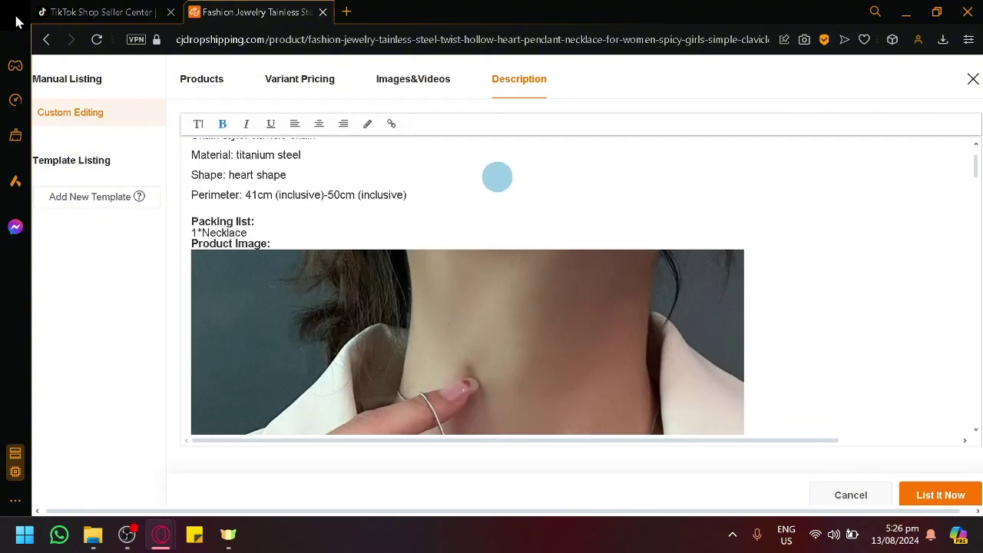
pyautogui.scroll(8, 497, 183)
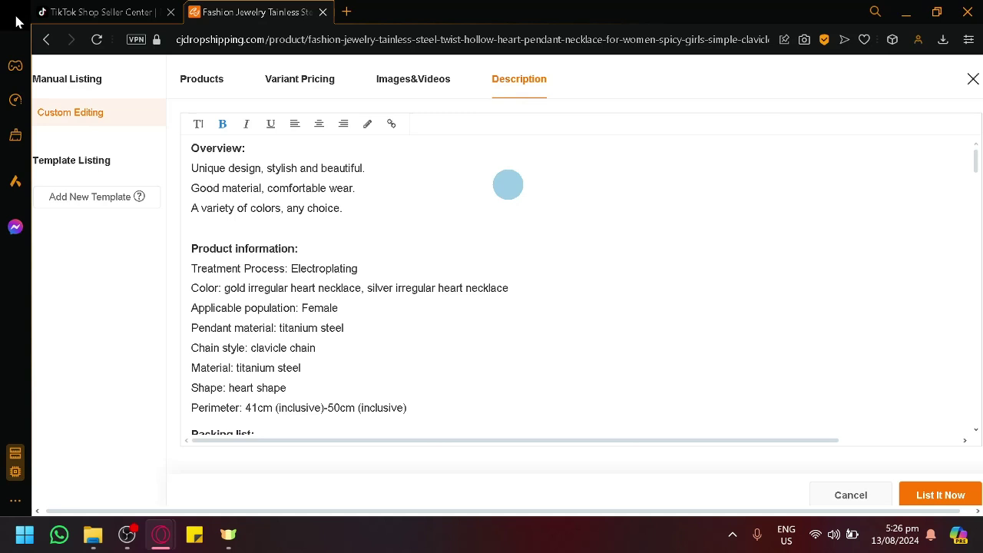
pyautogui.click(969, 80)
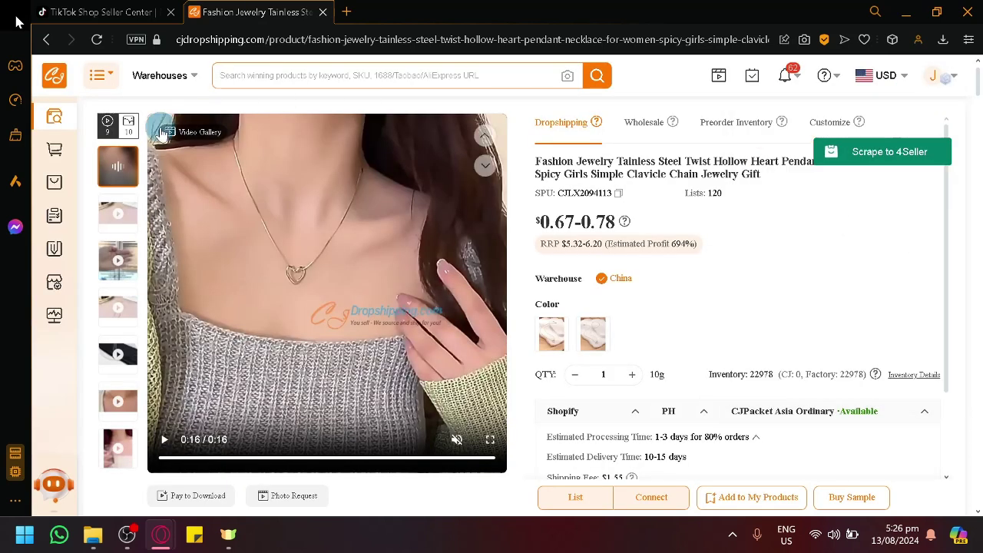
# Return to the CJdropshipping home page and scroll down to Trending Products.
pyautogui.click(58, 78)
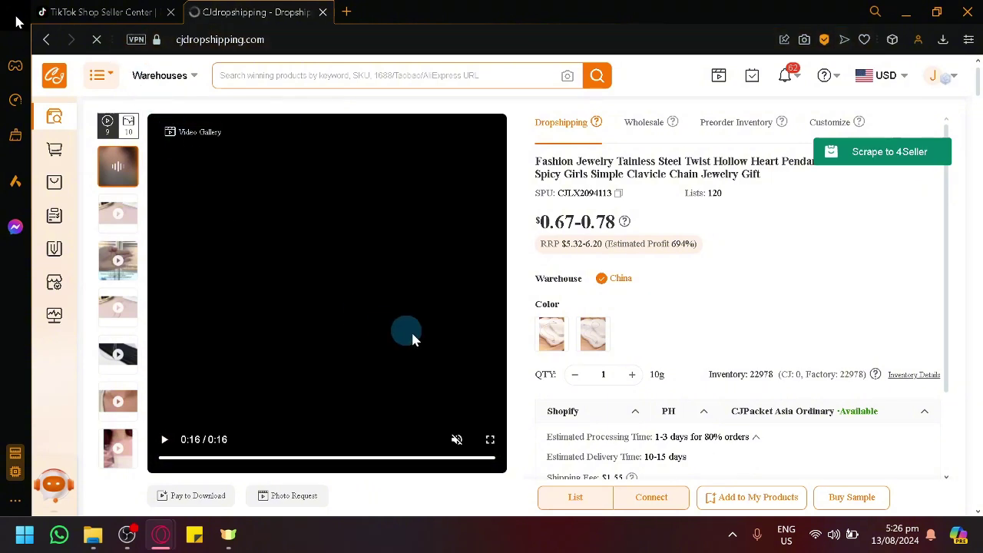
pyautogui.scroll(-10, 624, 353)
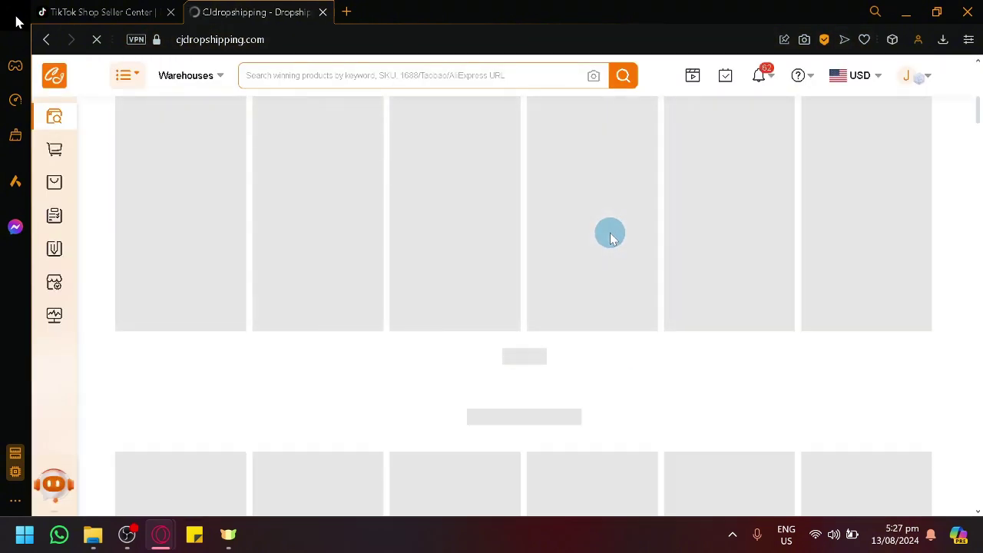
pyautogui.scroll(5, 540, 309)
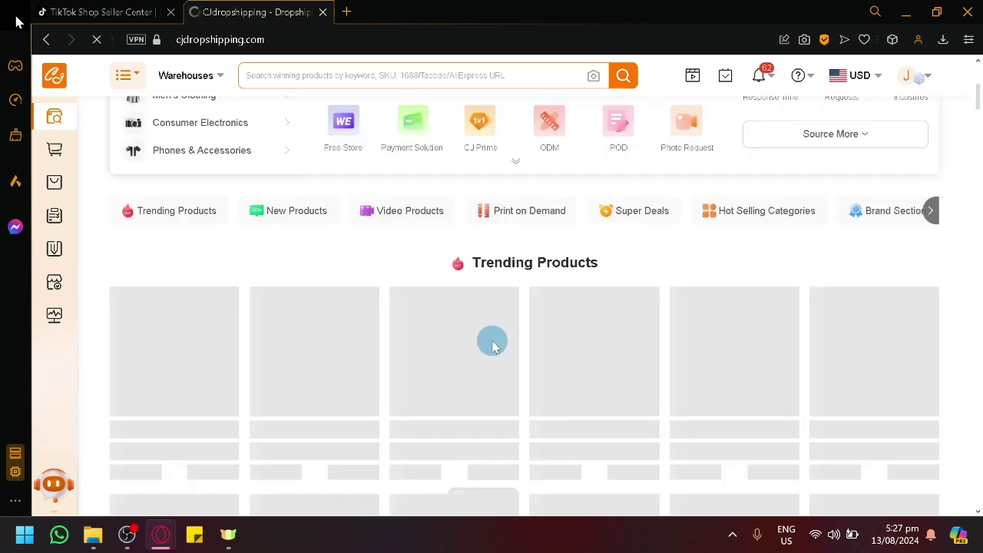
pyautogui.scroll(-1, 495, 334)
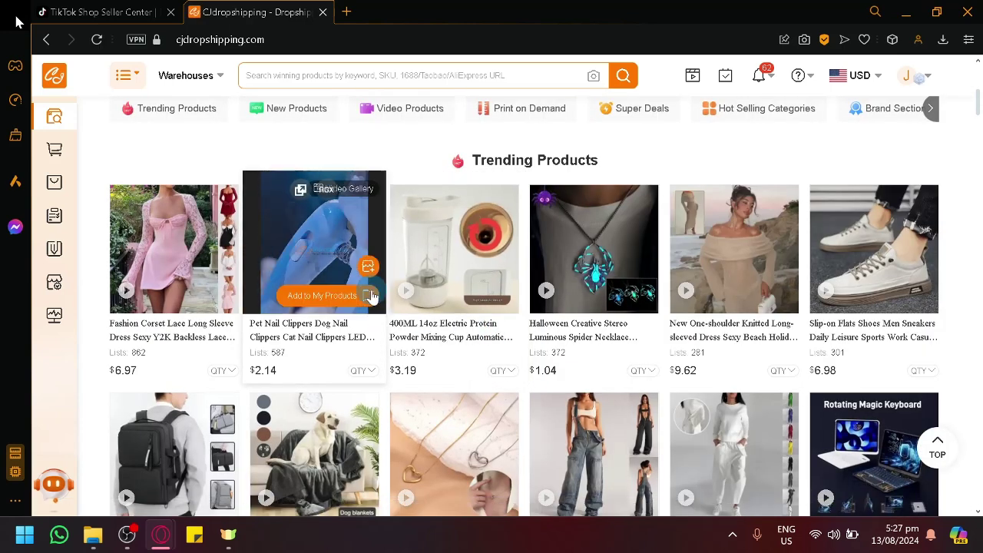
# Add the pet nail clippers, shaker cup, spider necklace, one-shoulder dress and slip-on shoes to My Products.
pyautogui.click(371, 303)
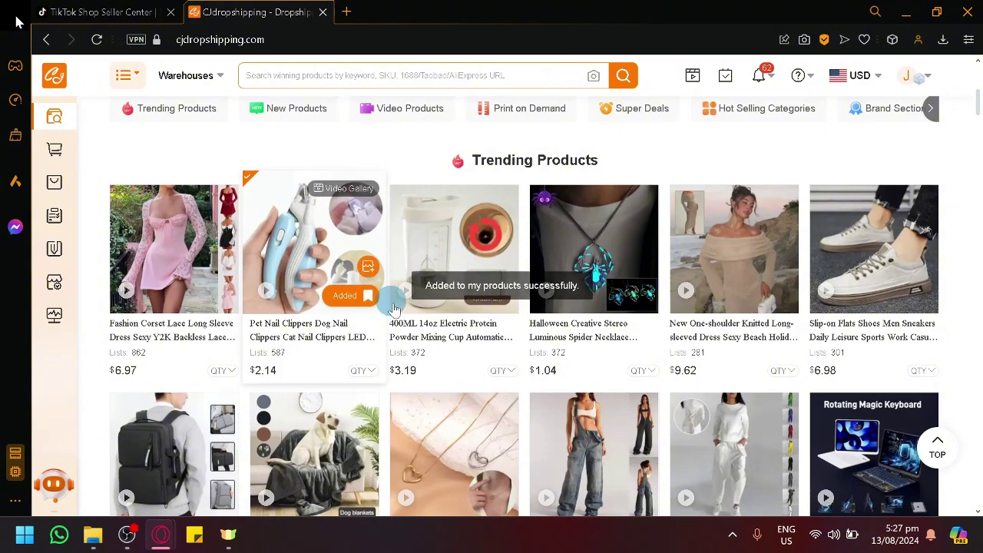
pyautogui.click(509, 302)
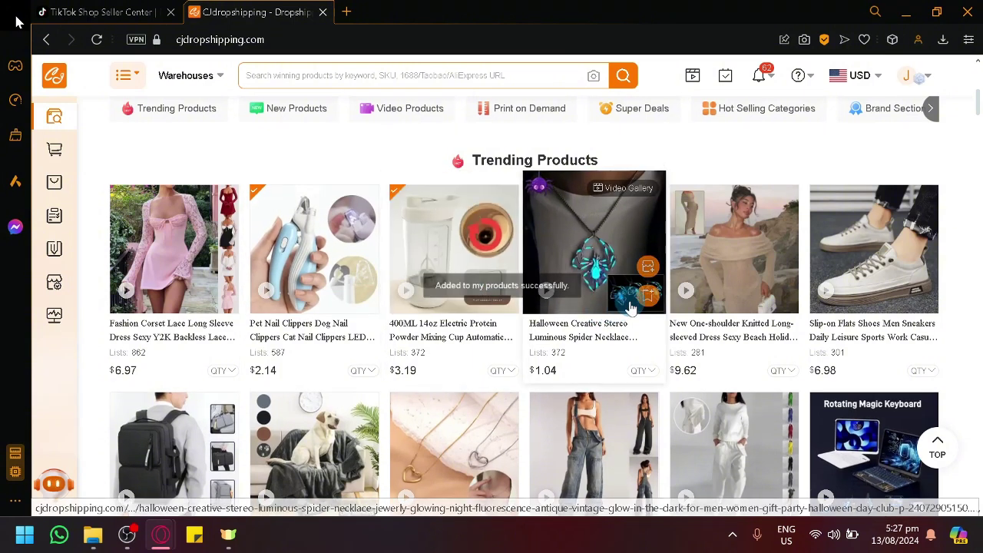
pyautogui.click(648, 296)
pyautogui.click(777, 300)
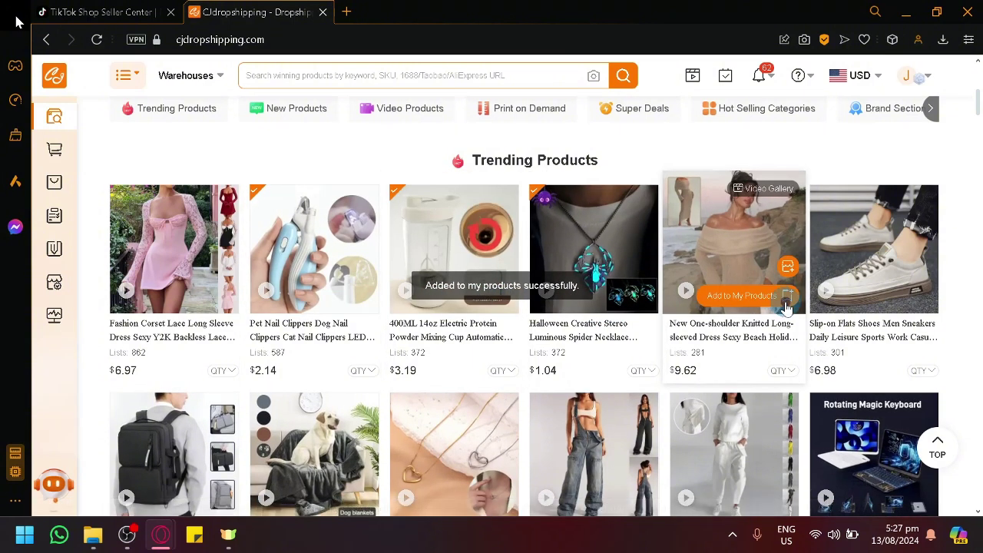
pyautogui.click(925, 297)
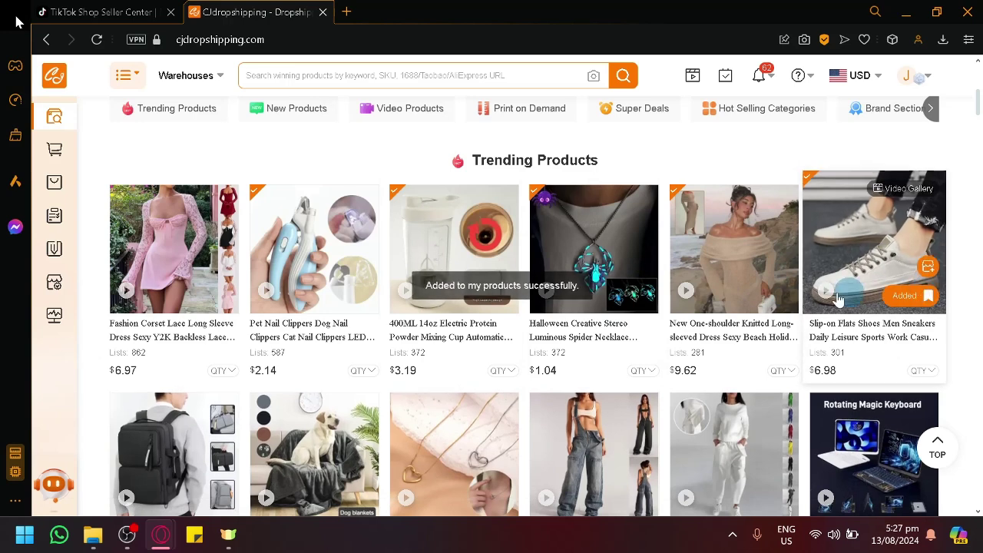
pyautogui.moveTo(56, 177)
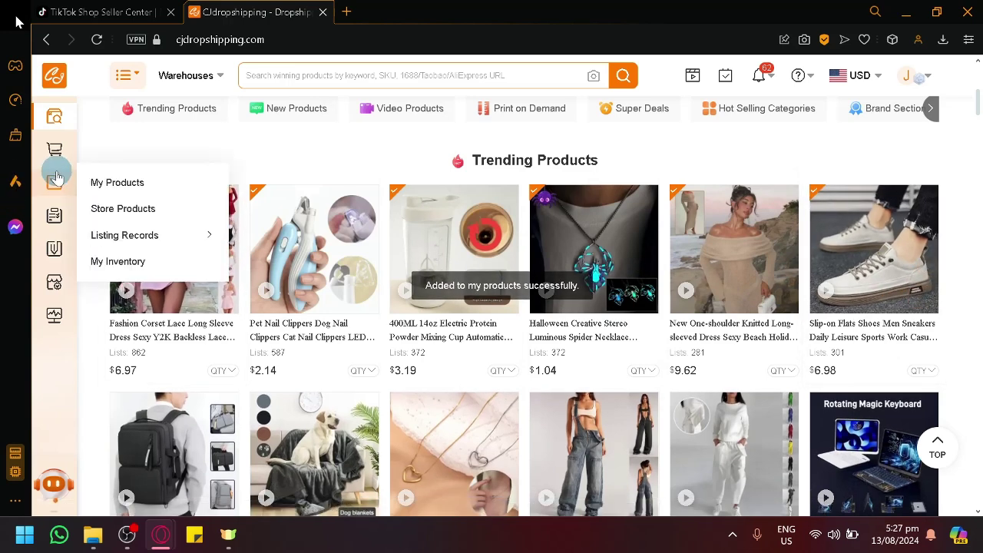
# Open My Products and select all 13 saved products.
pyautogui.click(119, 185)
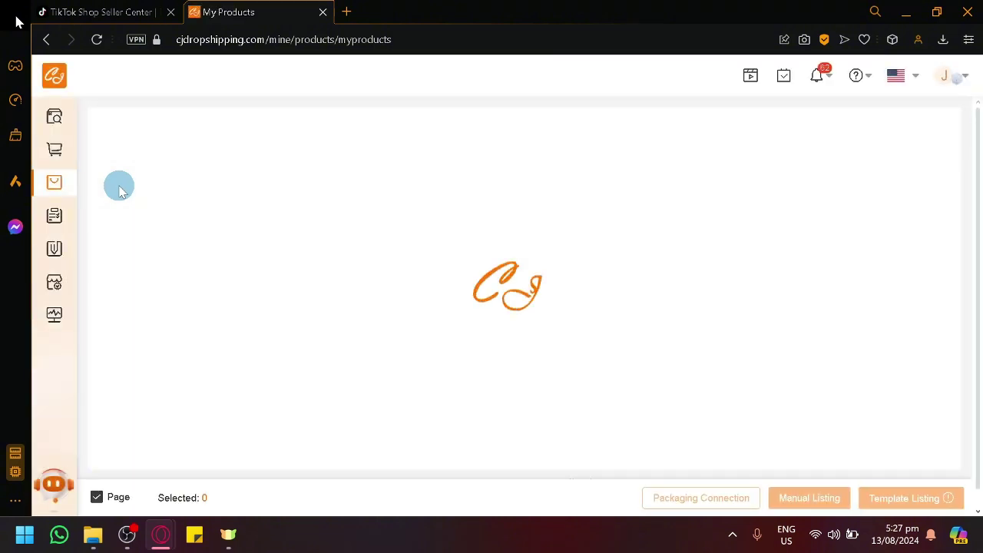
pyautogui.scroll(-3, 259, 340)
pyautogui.scroll(2, 187, 311)
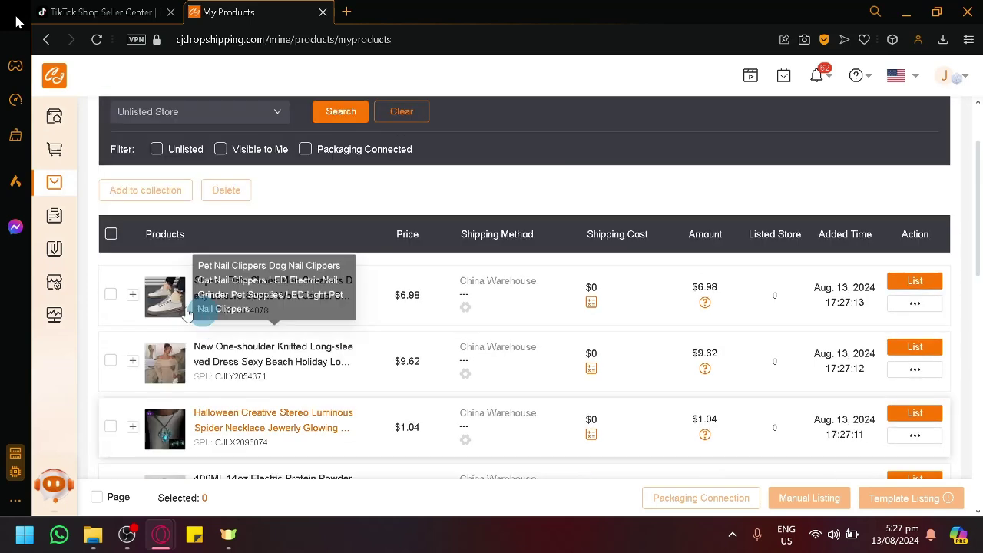
pyautogui.click(98, 242)
pyautogui.scroll(-5, 353, 318)
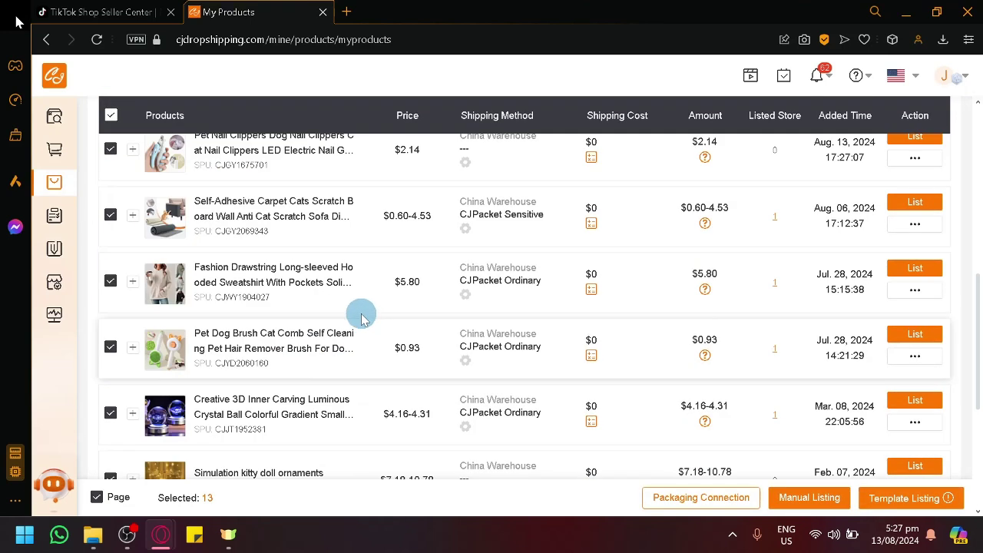
pyautogui.scroll(10, 388, 342)
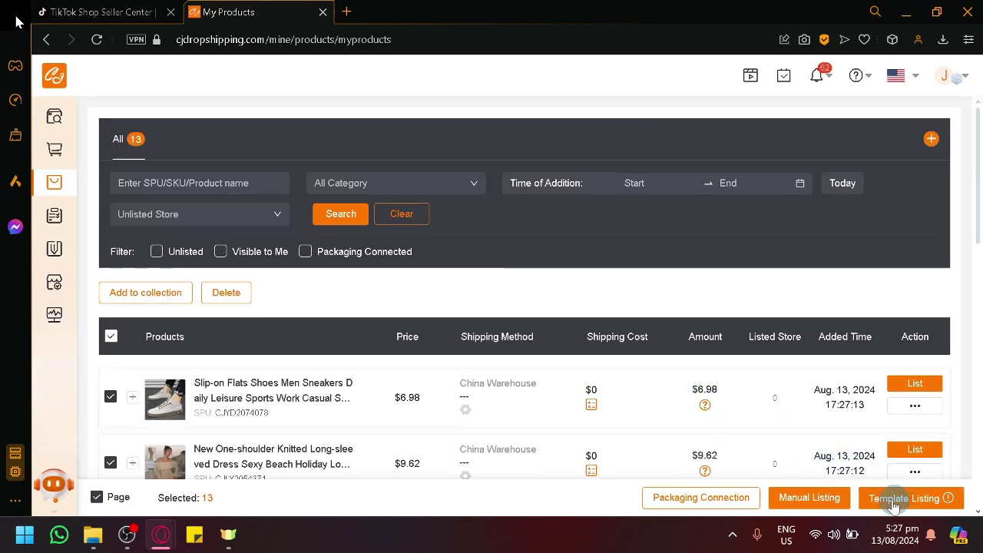
# Open the Template Listing dialog for the selected products, then close it.
pyautogui.click(823, 499)
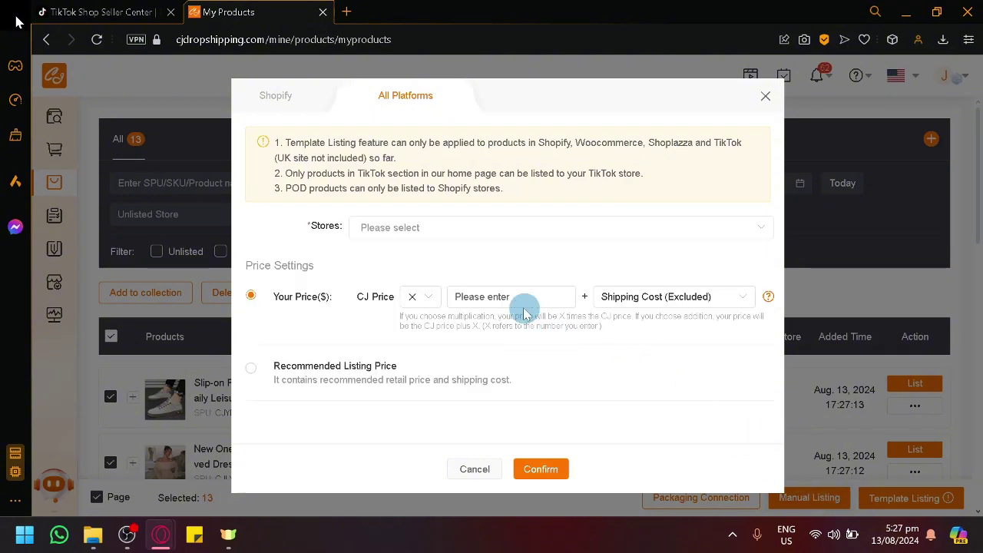
pyautogui.click(764, 105)
pyautogui.scroll(-3, 373, 313)
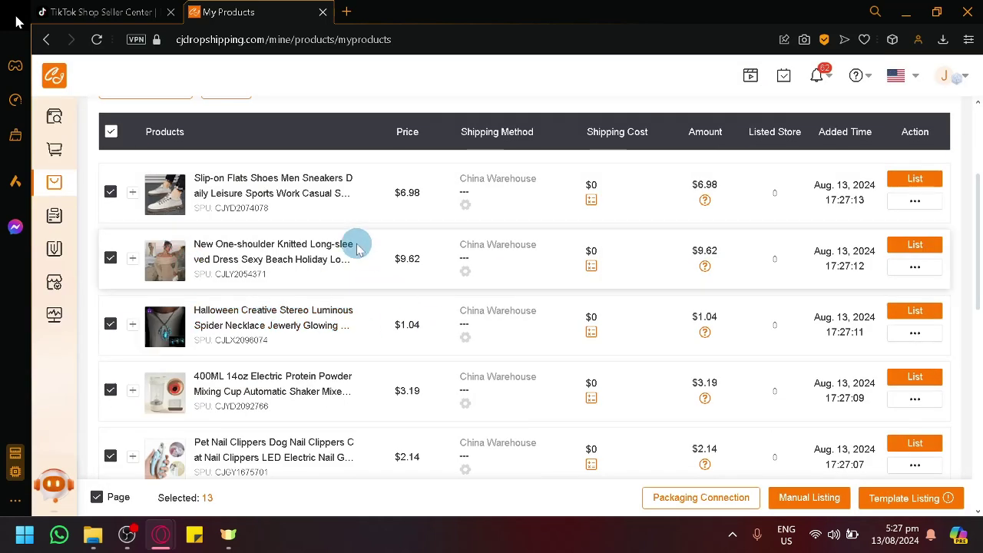